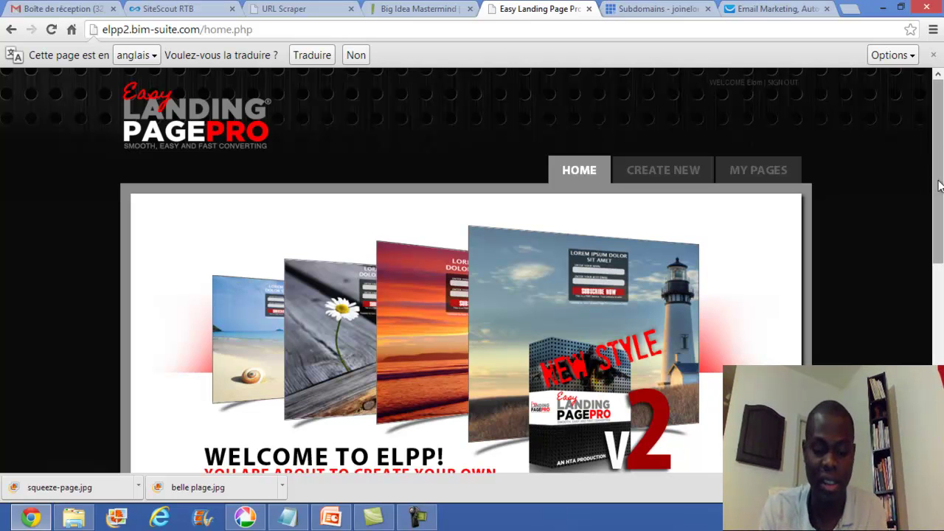
Start creating a landing page from the home page and open the guided setup for registering a domain.
mouse_move(934, 187)
left_mouse_down()
mouse_move(942, 260)
mouse_move(941, 186)
left_mouse_up()
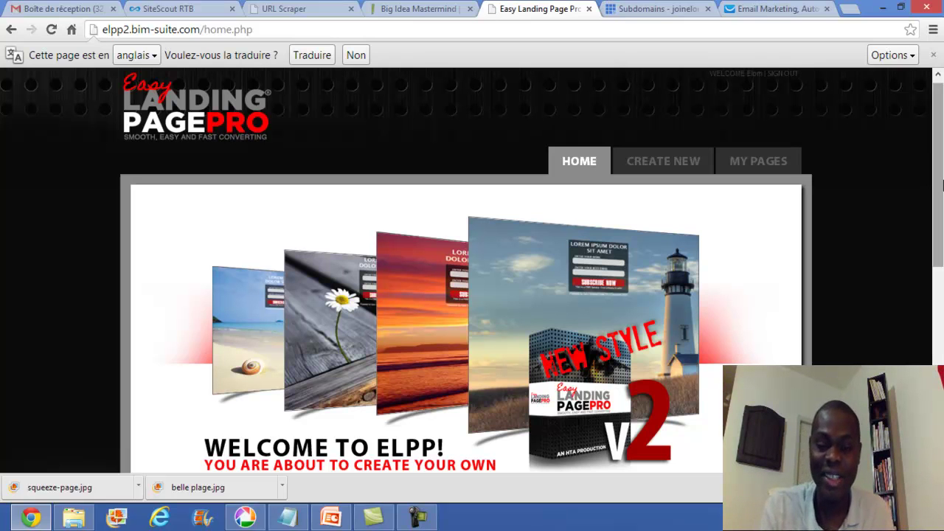
mouse_move(937, 172)
left_mouse_down()
mouse_move(942, 213)
mouse_move(941, 175)
left_mouse_up()
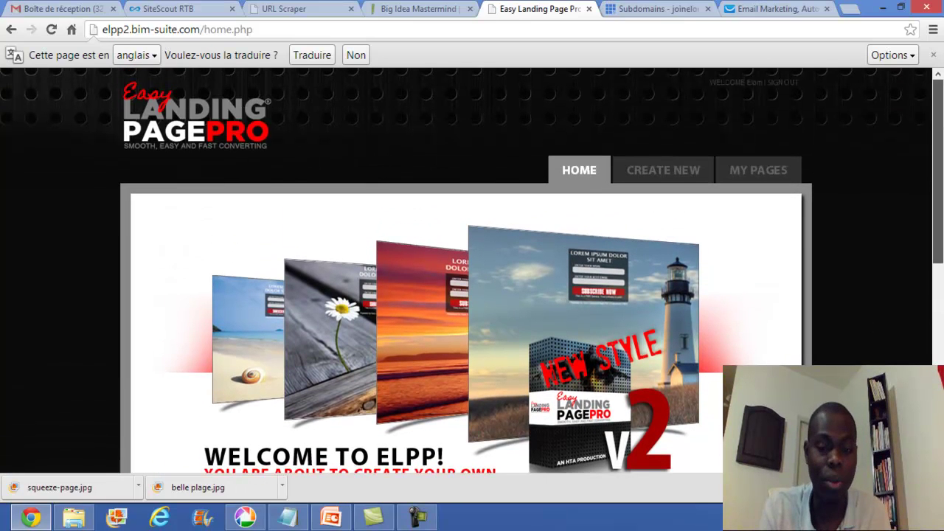
left_click_drag(941, 130, 942, 105)
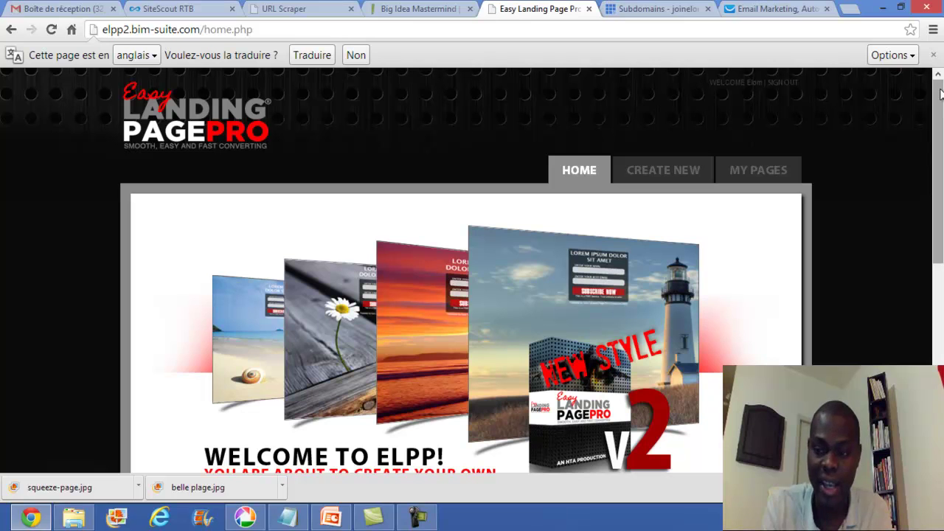
left_click_drag(940, 92, 932, 232)
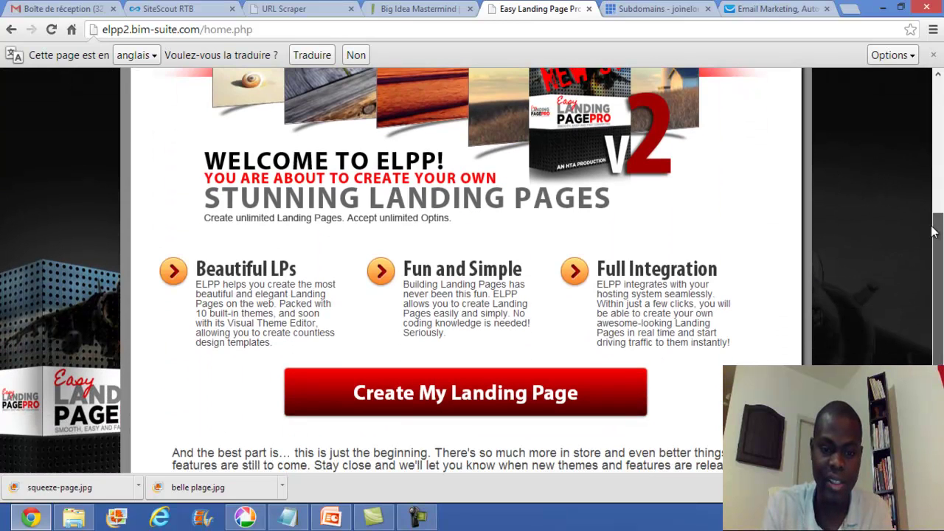
left_click_drag(936, 232, 942, 157)
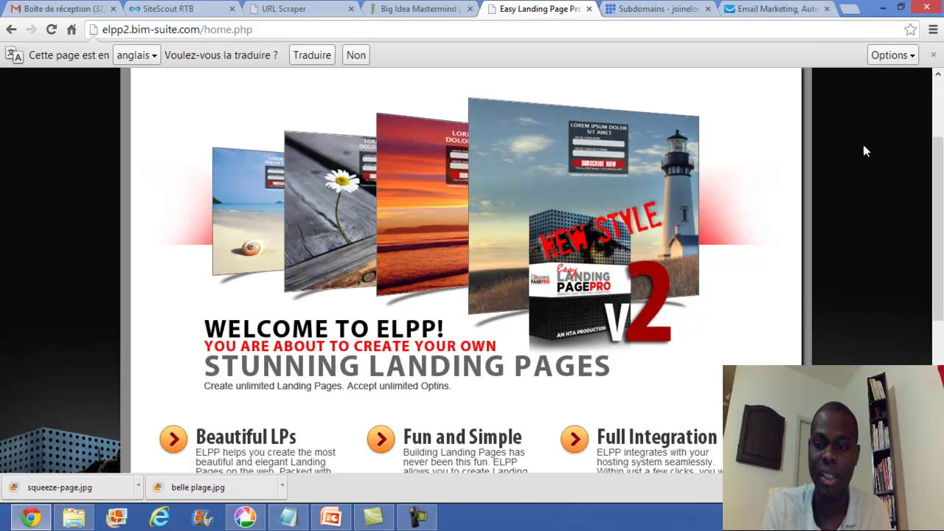
left_click_drag(940, 177, 941, 260)
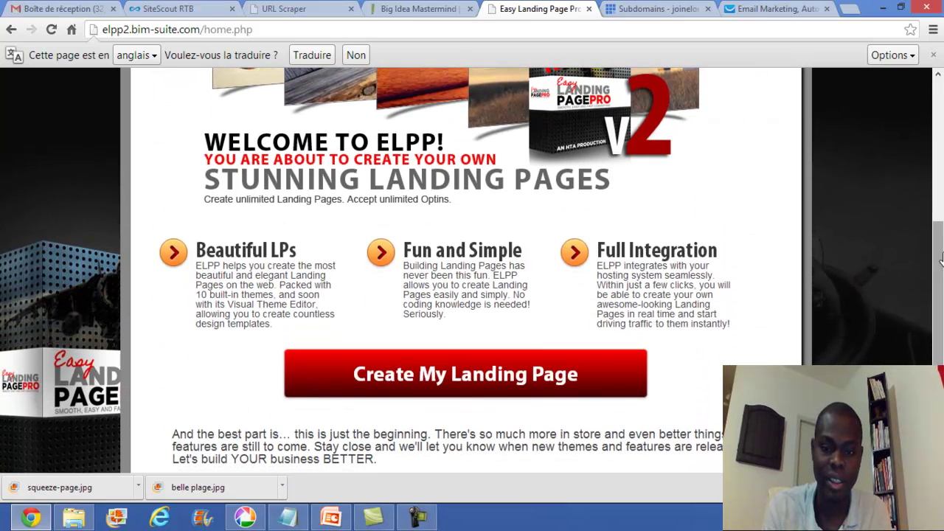
left_click(509, 370)
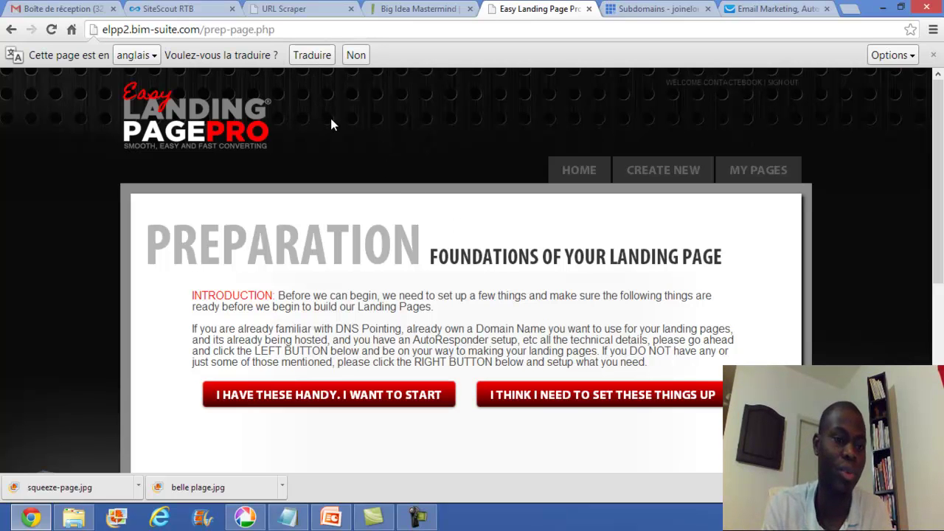
left_click(585, 394)
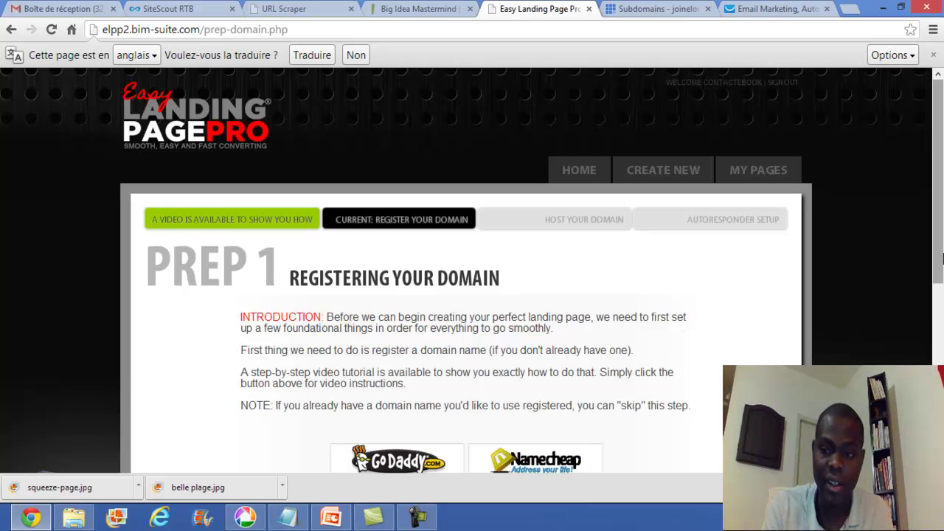
left_click_drag(942, 254, 941, 270)
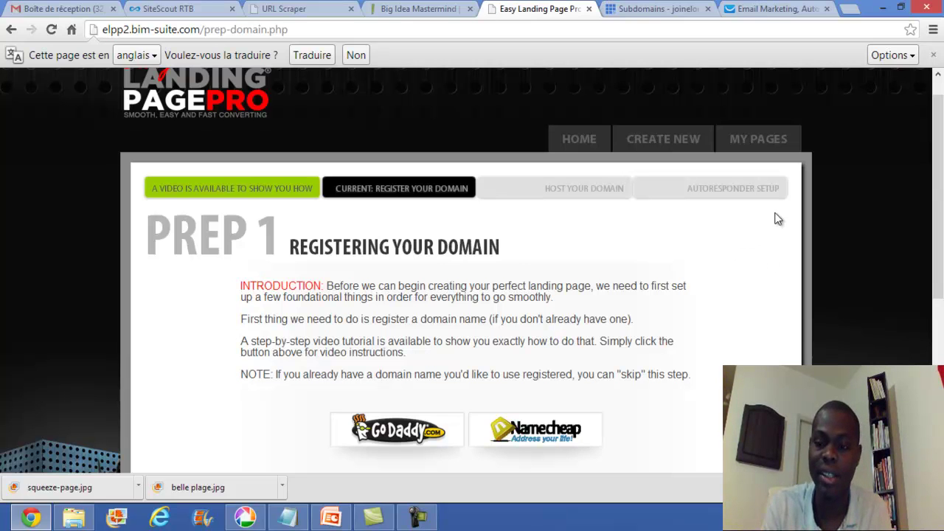
Open the existing landing page "Reussir sur internet" from the saved pages for editing.
left_click(758, 140)
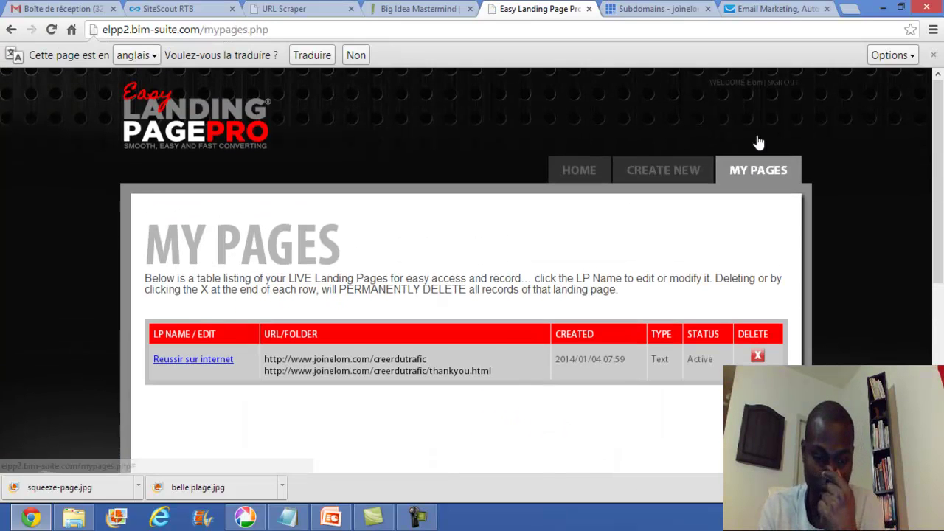
left_click(190, 361)
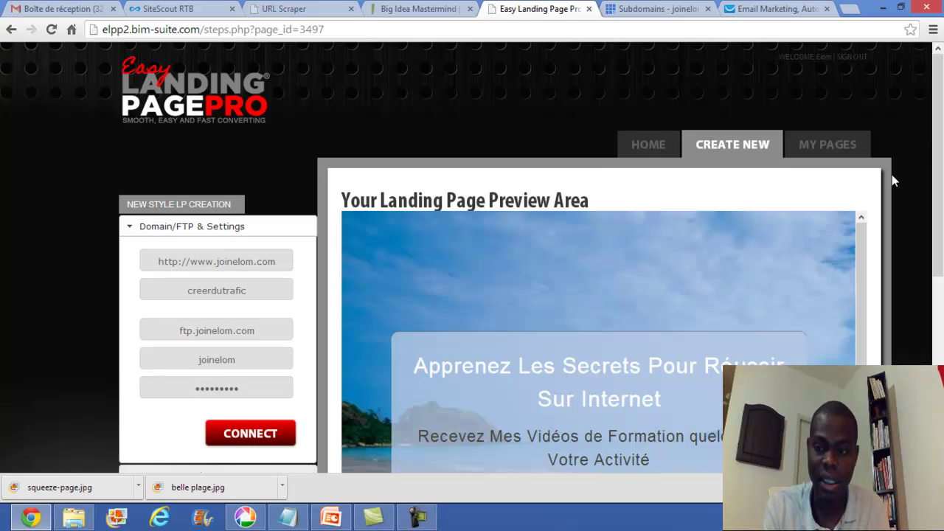
left_click_drag(936, 119, 937, 177)
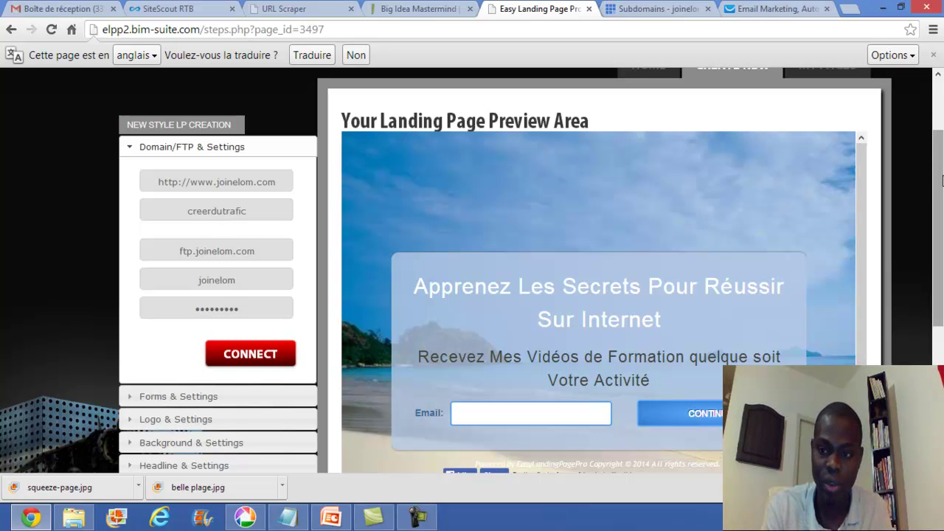
scroll(940, 182, "down", 3)
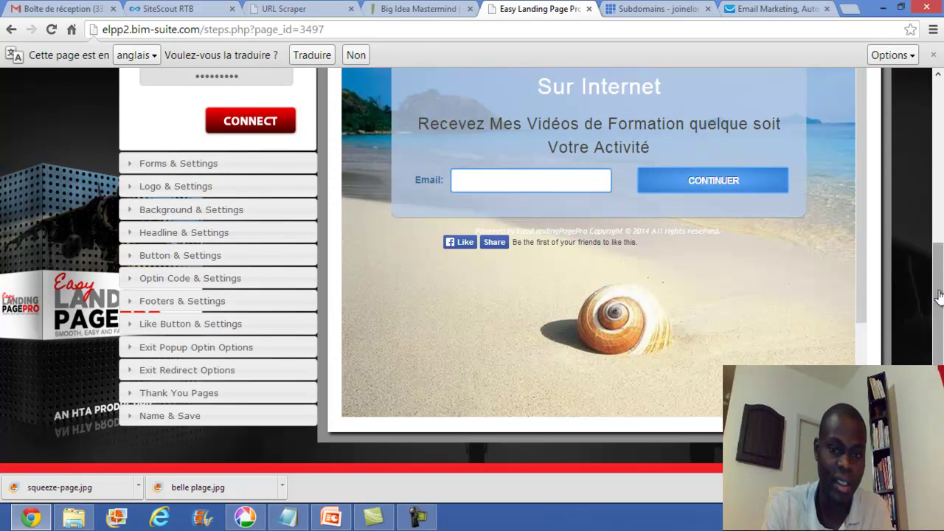
Examine the form templates, logo upload options and background images available for the landing page.
left_click(229, 168)
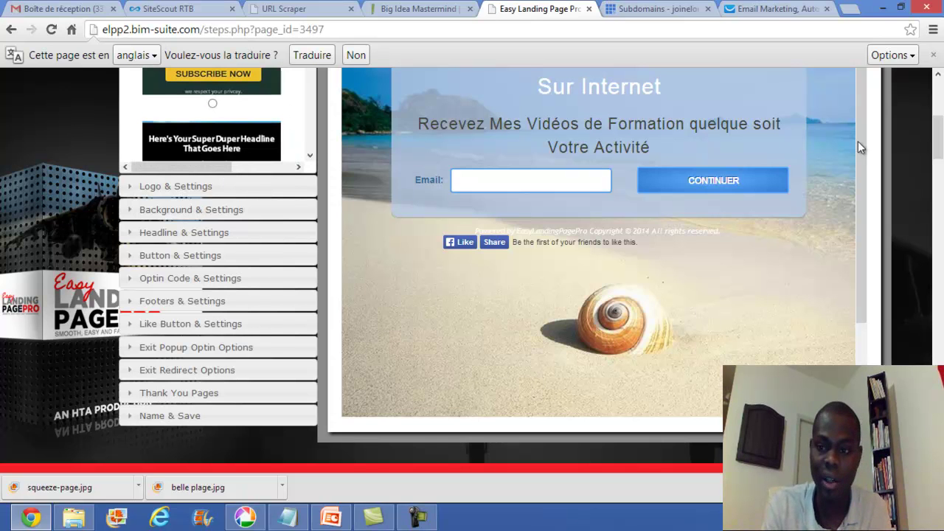
left_click_drag(939, 147, 941, 124)
left_click_drag(311, 181, 316, 275)
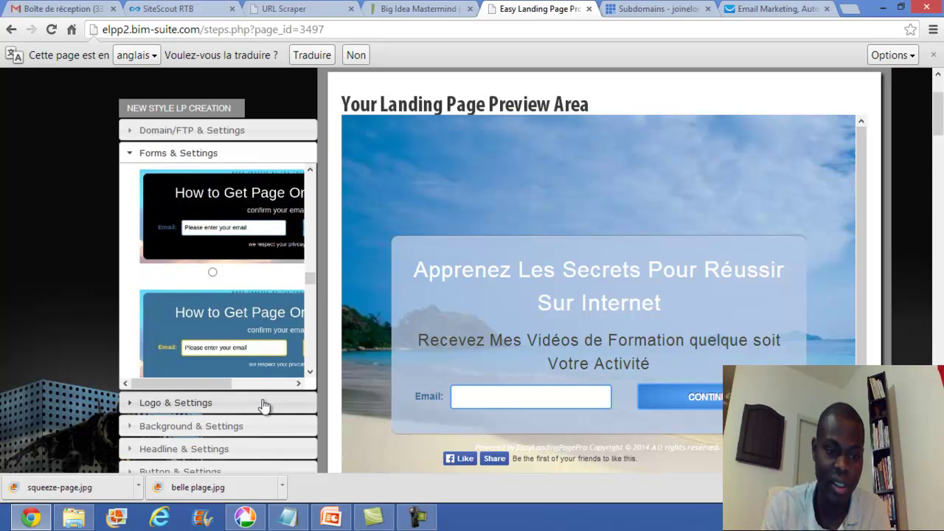
left_click(232, 406)
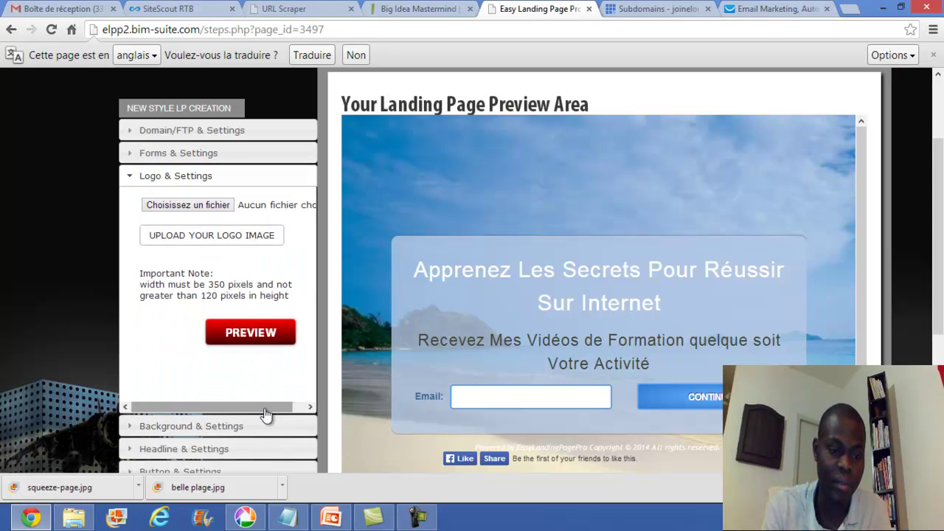
left_click(247, 428)
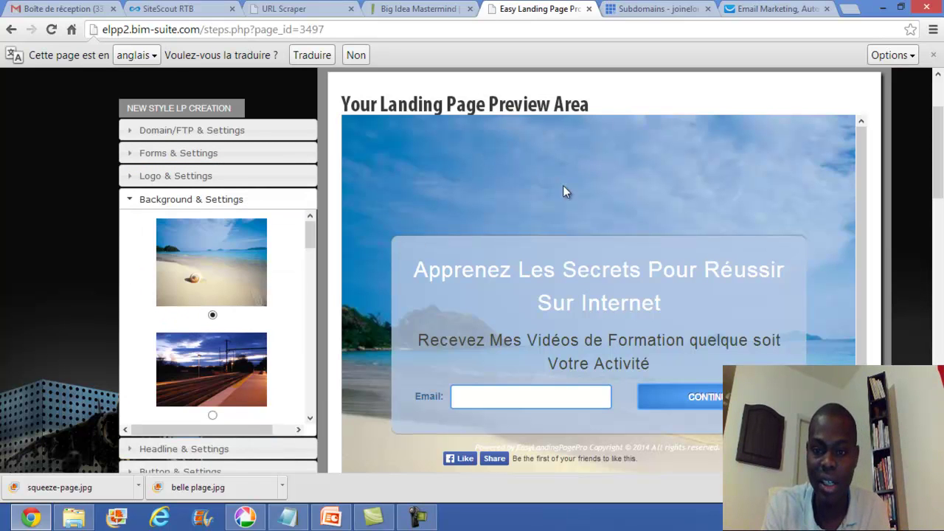
left_click(310, 418)
left_click(310, 418)
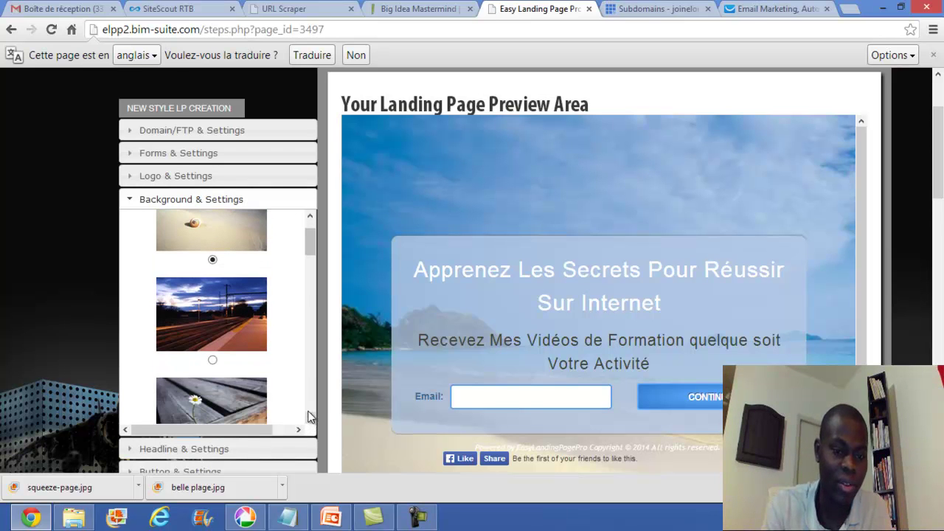
left_click_drag(307, 240, 308, 209)
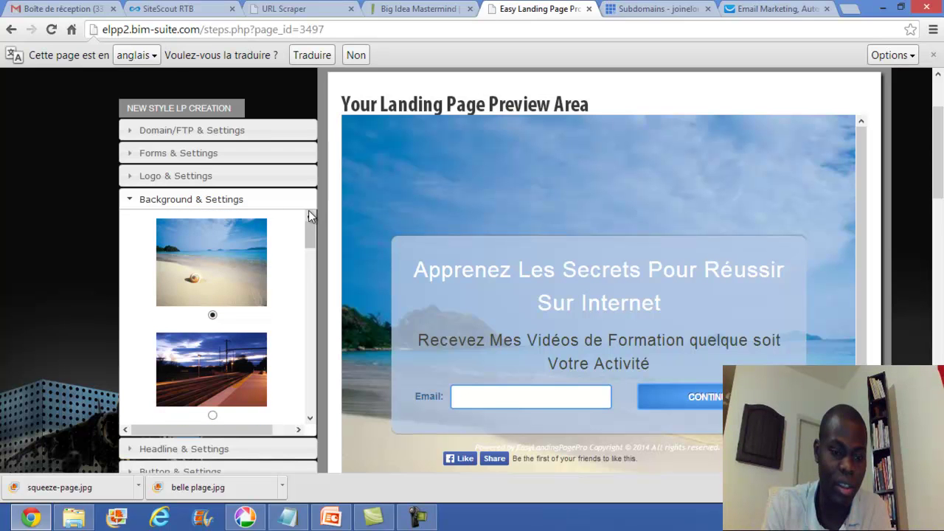
Set the headline's font size to 33px and preview the landing page.
left_click(270, 449)
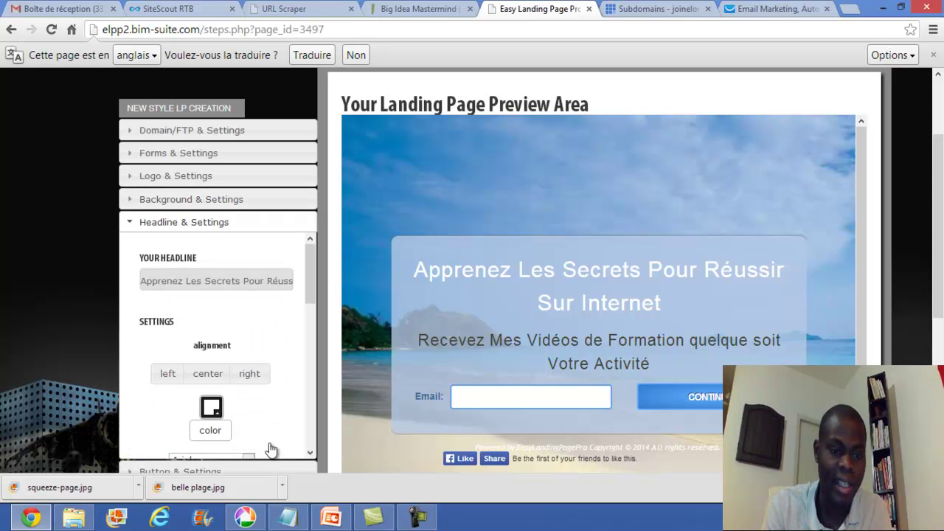
mouse_move(309, 272)
left_mouse_down()
mouse_move(310, 283)
mouse_move(308, 274)
left_mouse_up()
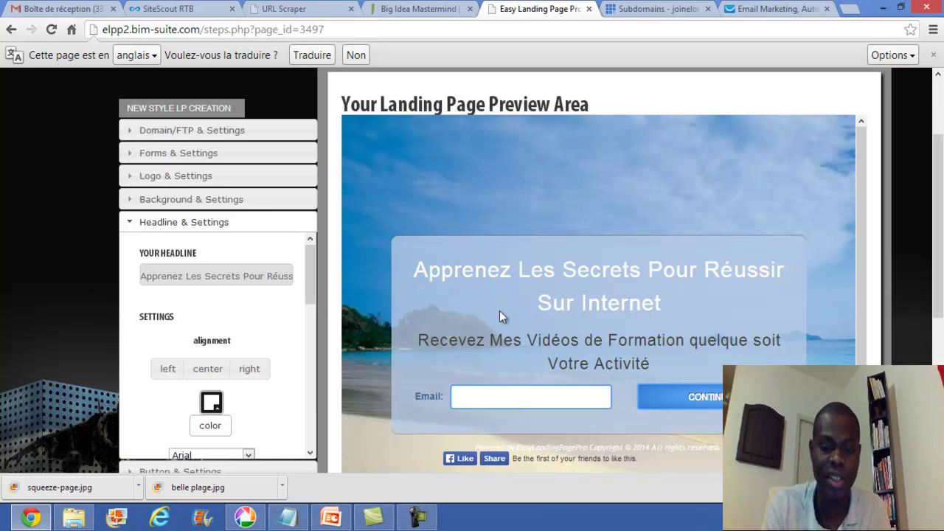
left_click_drag(310, 283, 314, 334)
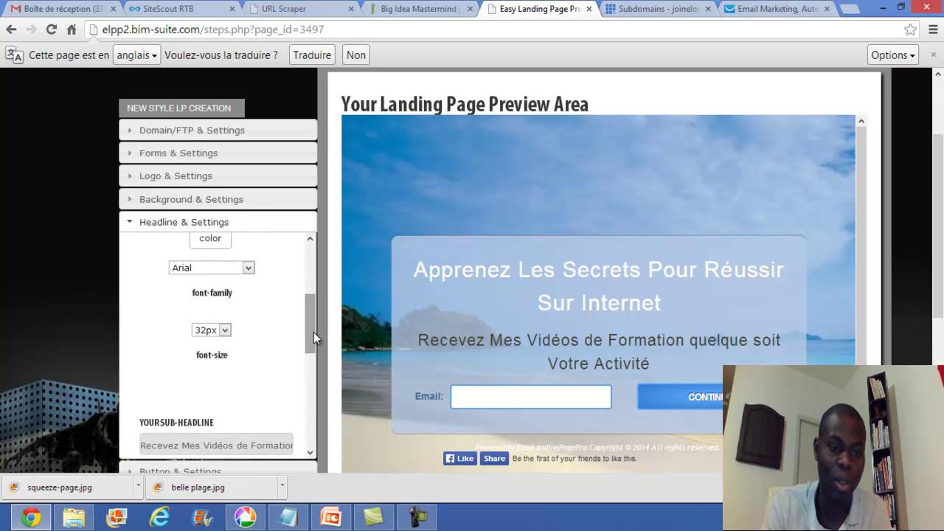
left_click(225, 331)
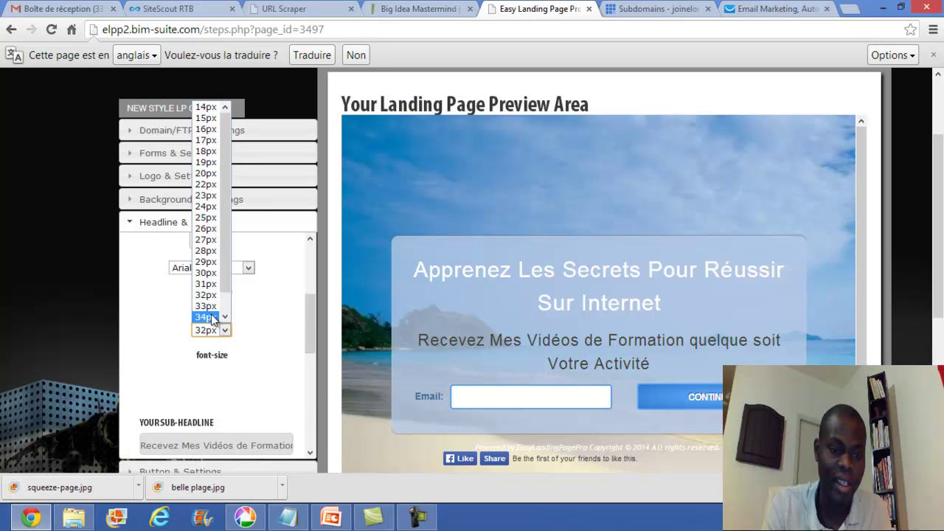
left_click(212, 310)
left_click_drag(313, 312, 310, 351)
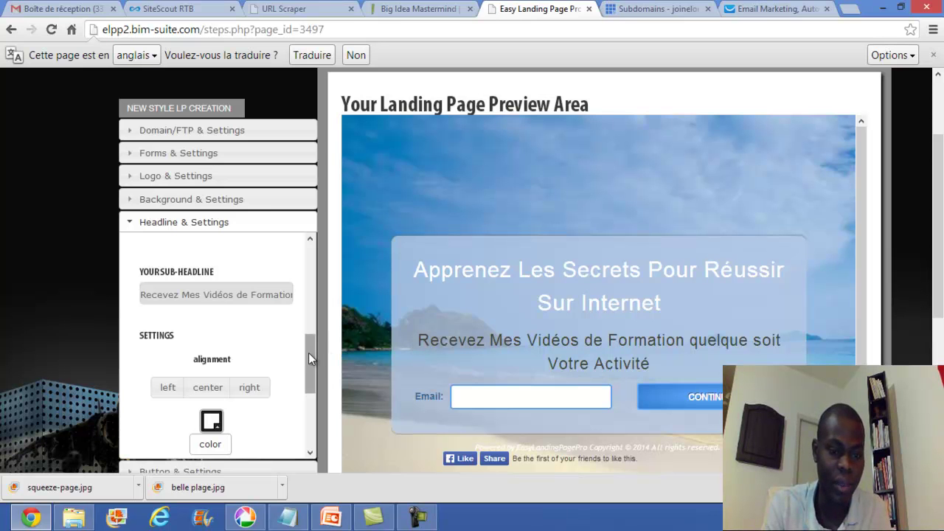
scroll(308, 353, "down", 1)
scroll(308, 391, "down", 2)
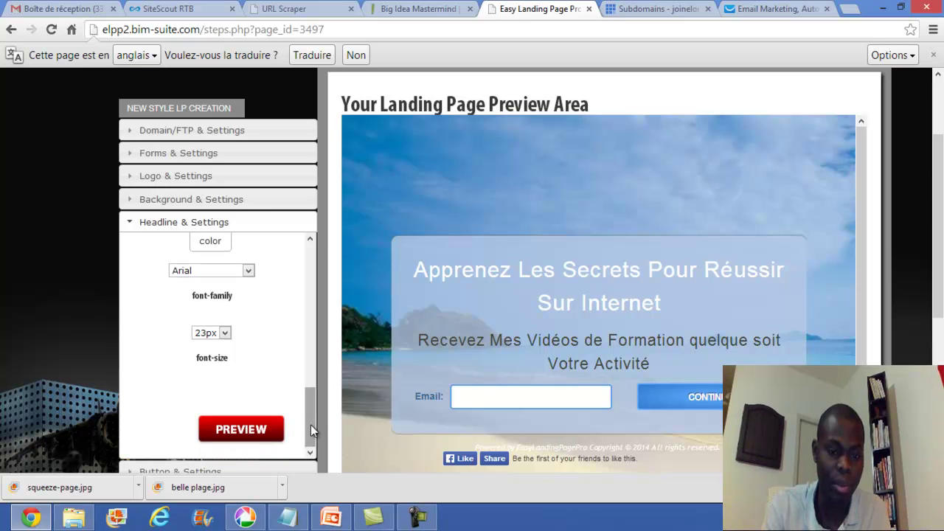
left_click(268, 432)
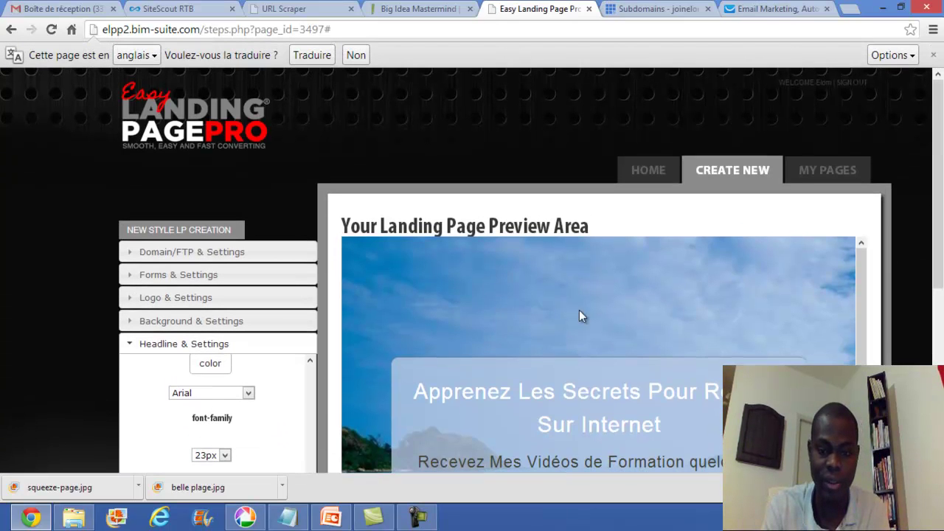
Clear the landing page's button text and re-enter it as "Continuer".
left_click_drag(941, 145, 940, 233)
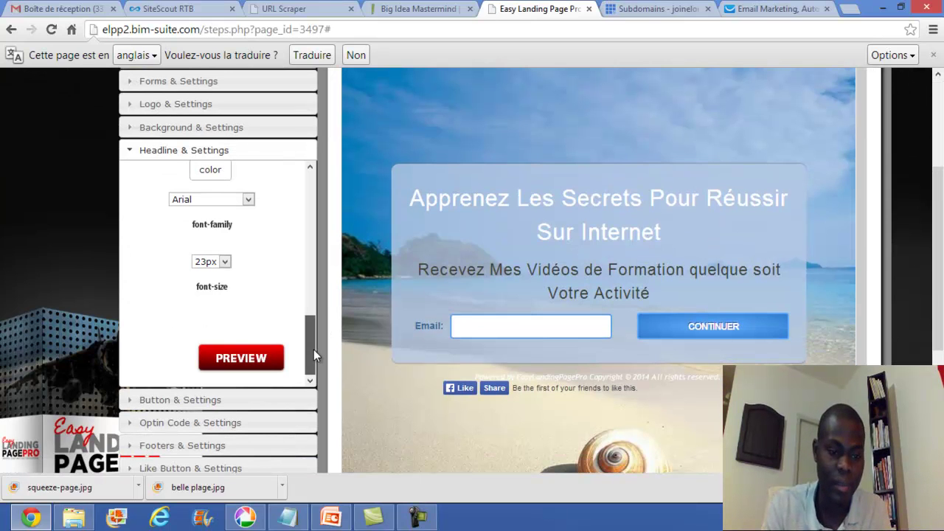
left_click(211, 401)
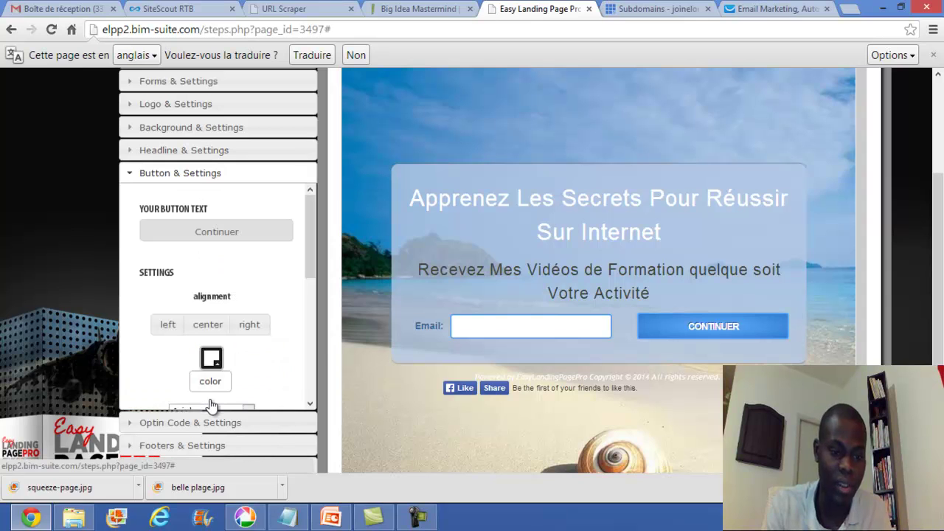
left_click(236, 233)
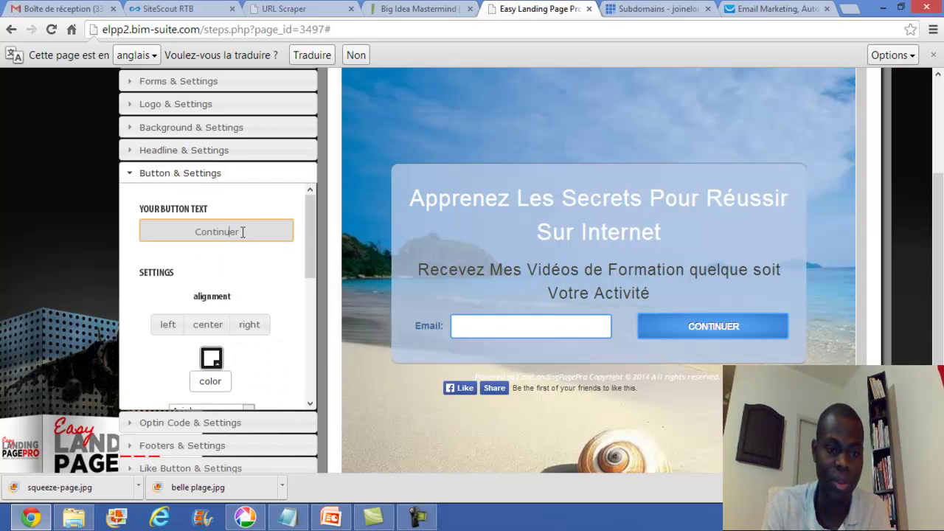
key("BackSpace")
key("BackSpace")
key("BackSpace")
key("BackSpace")
key("BackSpace")
key("BackSpace")
key("BackSpace")
key("BackSpace")
key("BackSpace")
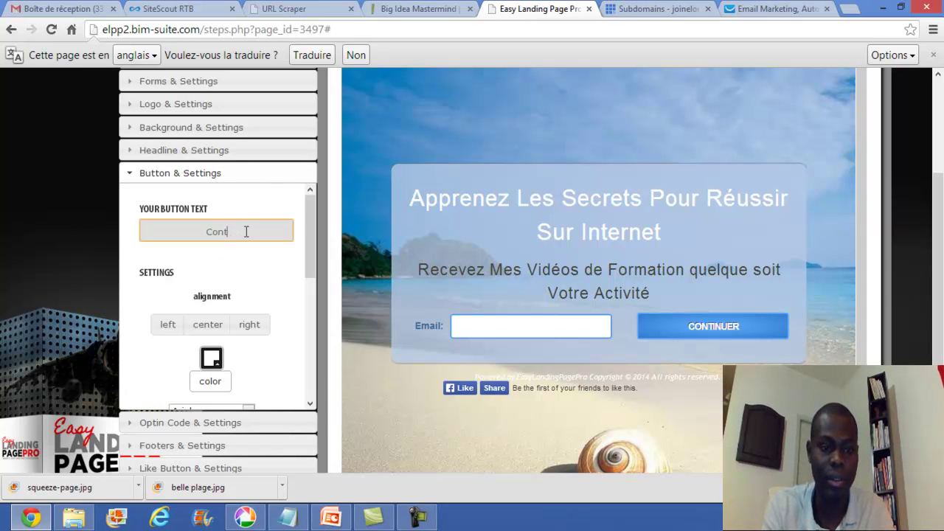
type("Conti")
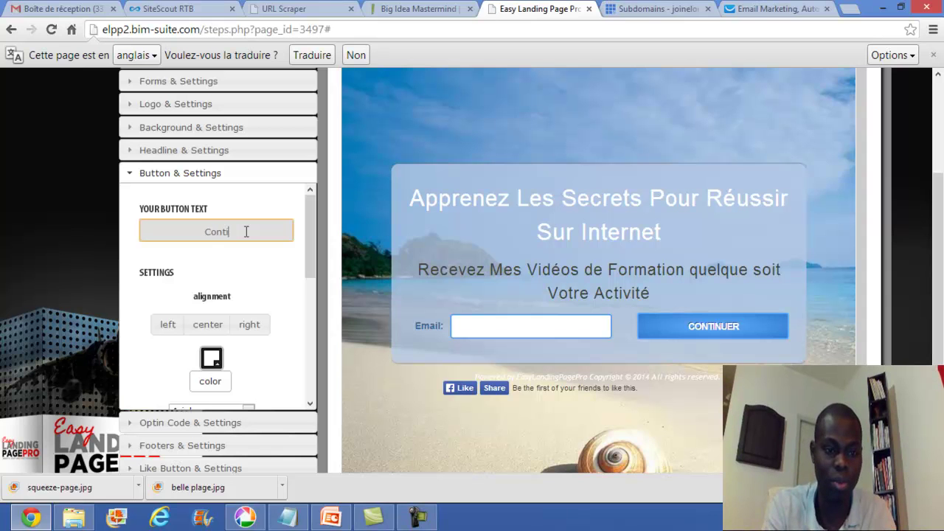
type("nuer")
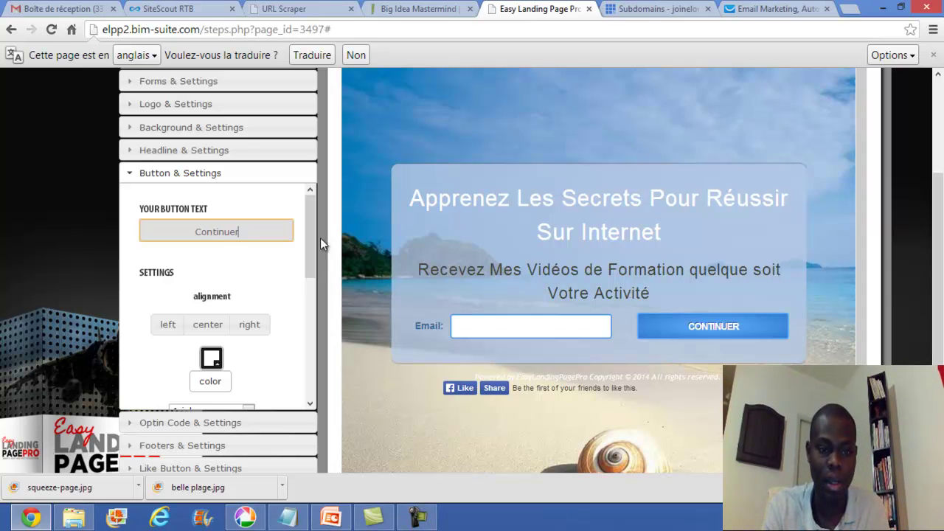
Set the font family of the button text to Impact.
left_click_drag(311, 235, 312, 271)
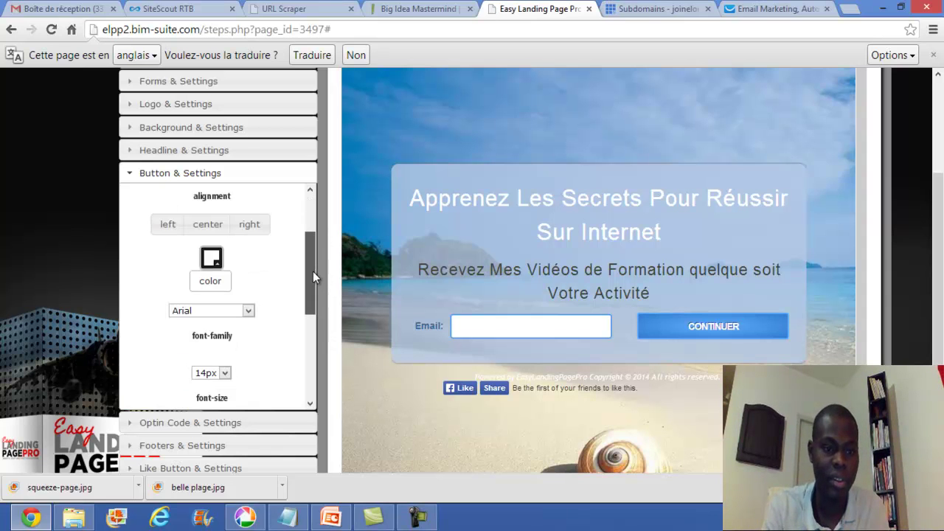
left_click(246, 314)
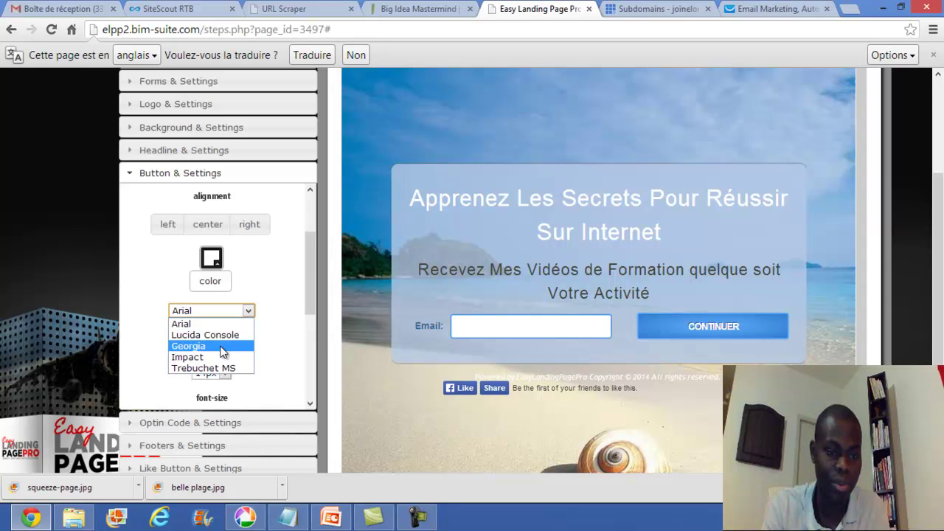
left_click(222, 357)
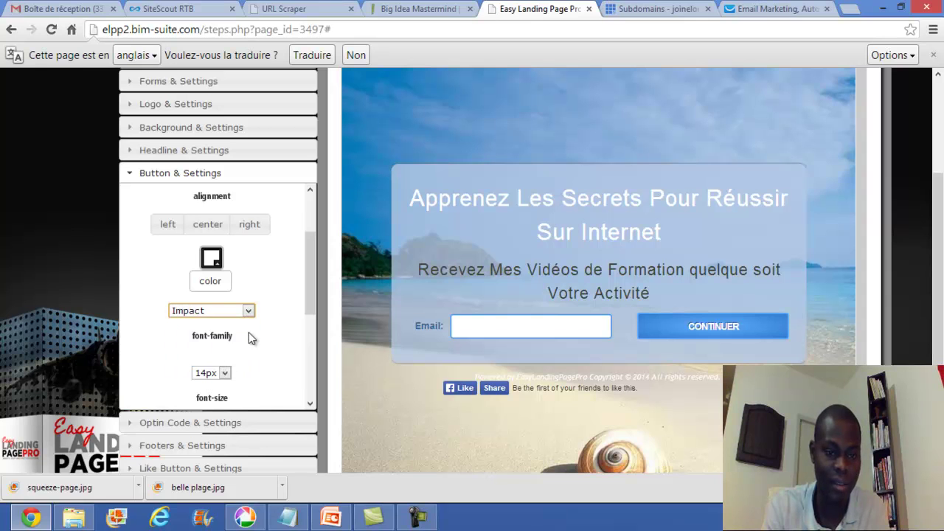
Set the button's first gradient background color to black (000000) and preview the landing page.
left_click_drag(305, 256, 309, 331)
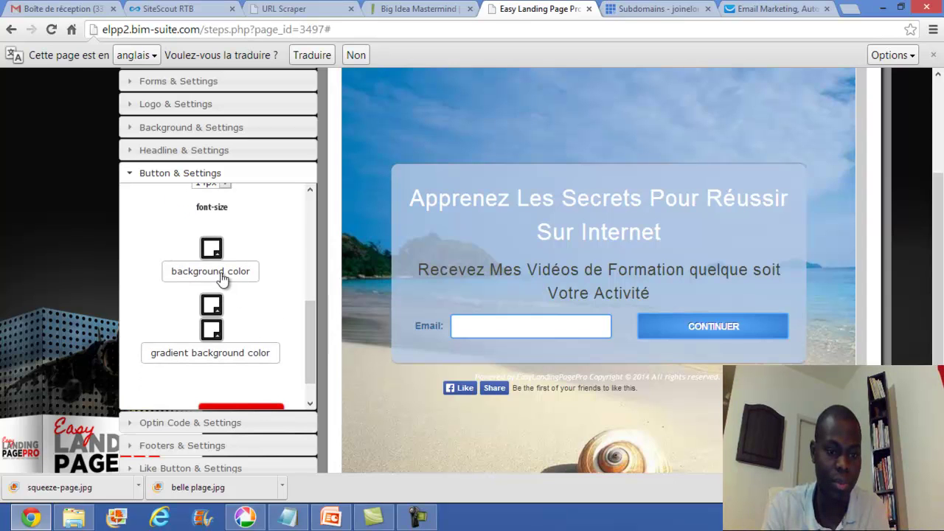
scroll(224, 279, "down", 3)
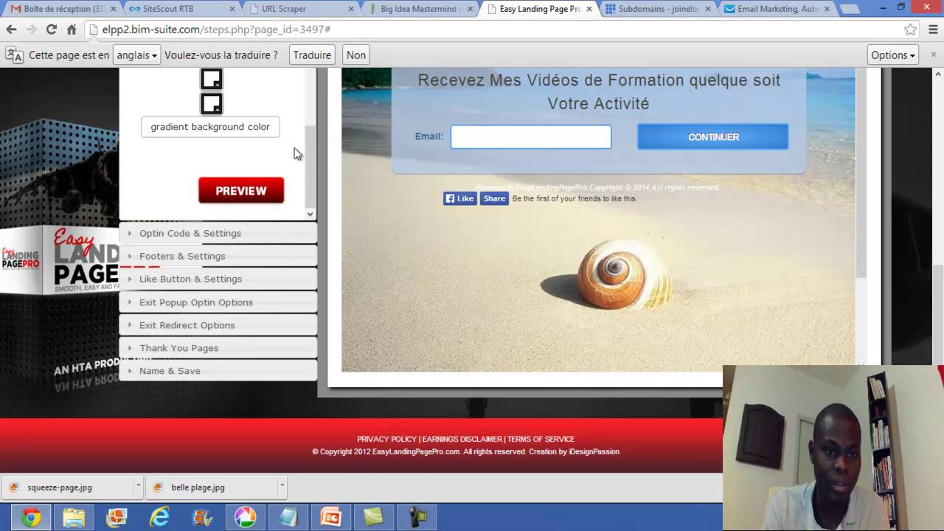
left_click_drag(307, 157, 310, 119)
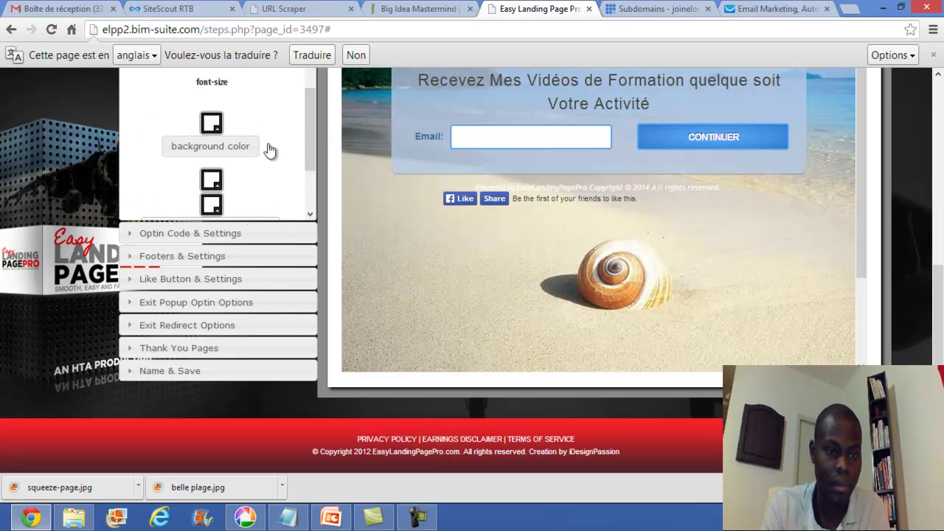
left_click(210, 186)
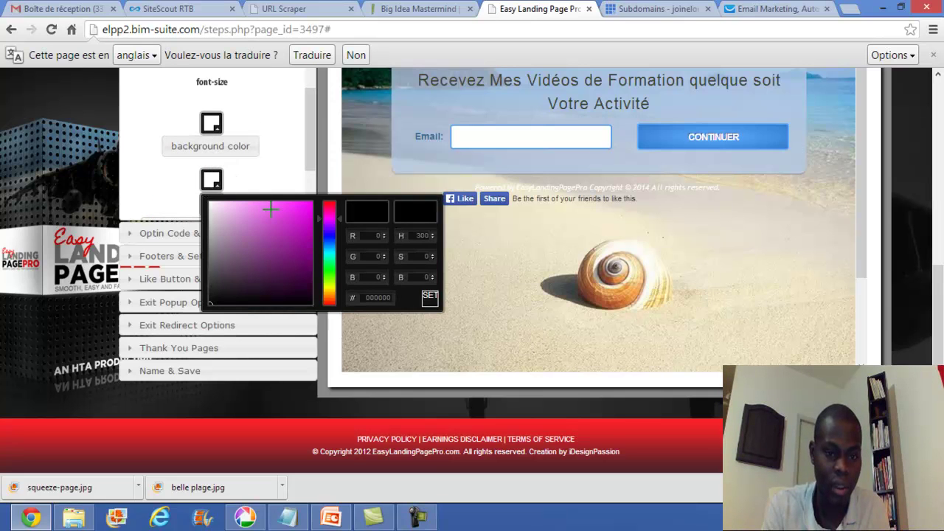
left_click(340, 223)
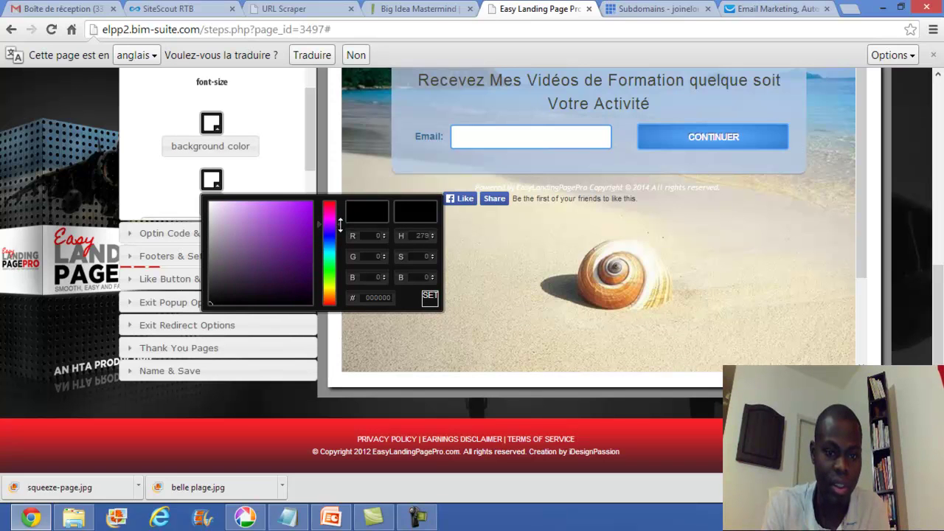
left_click(429, 295)
left_click_drag(310, 123, 312, 166)
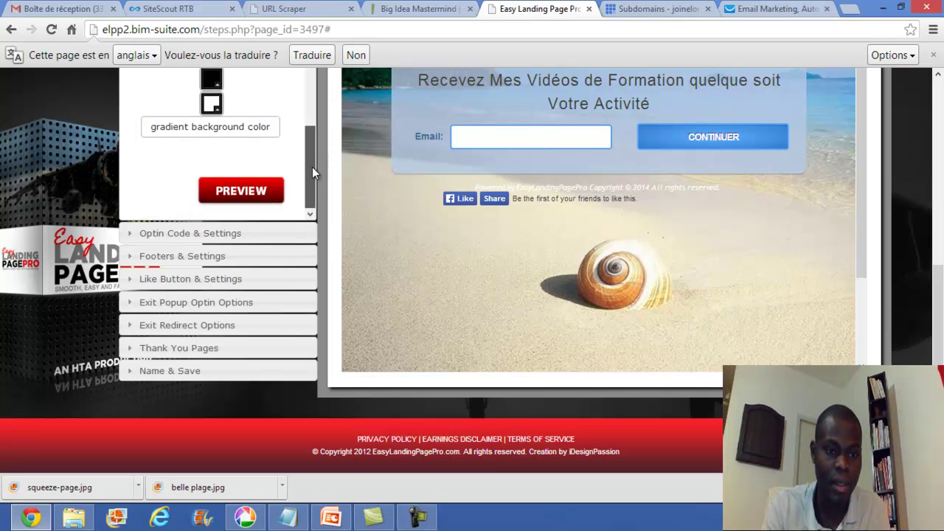
left_click(266, 192)
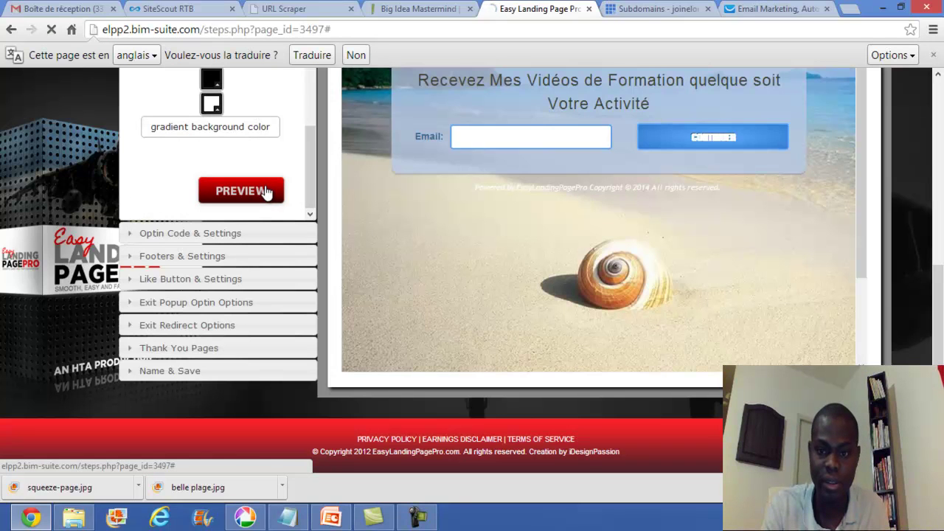
Change the button text's font family to Georgia and preview the landing page.
left_click_drag(313, 159, 312, 76)
left_click(249, 123)
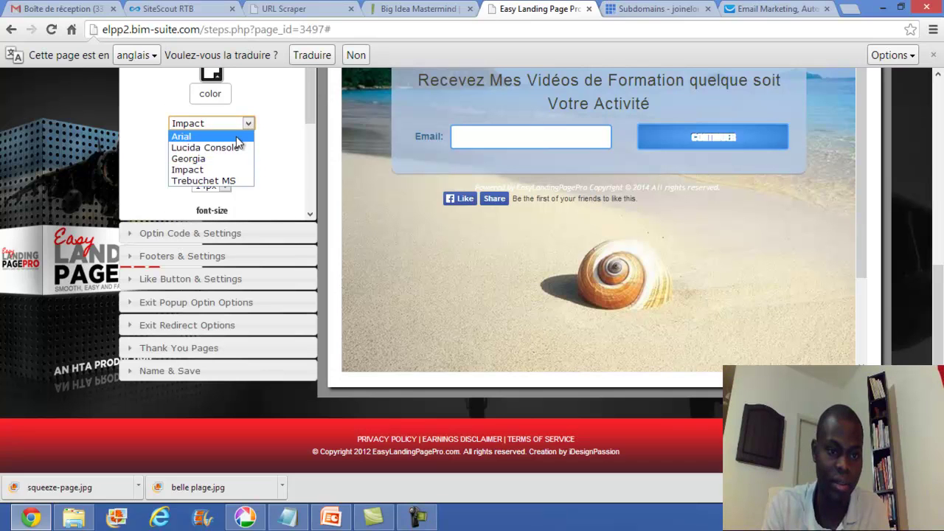
left_click(238, 136)
left_click(248, 124)
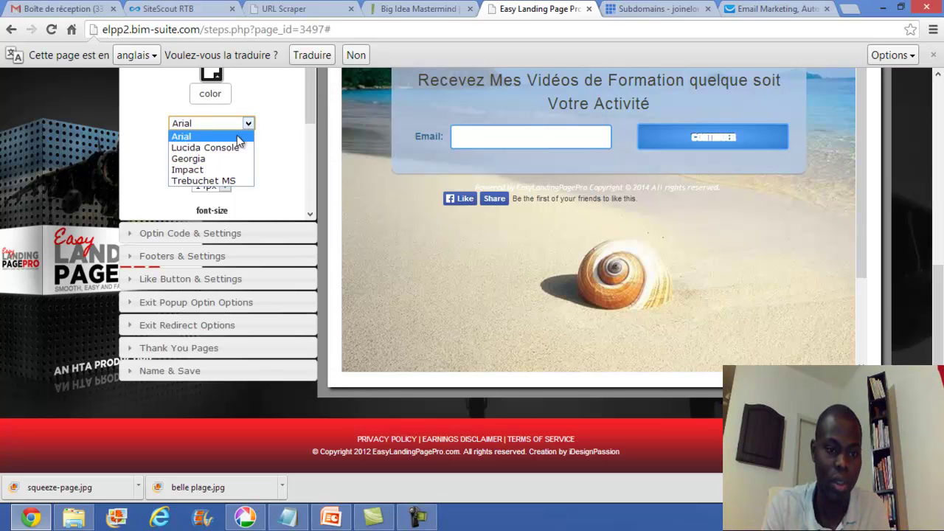
left_click(230, 158)
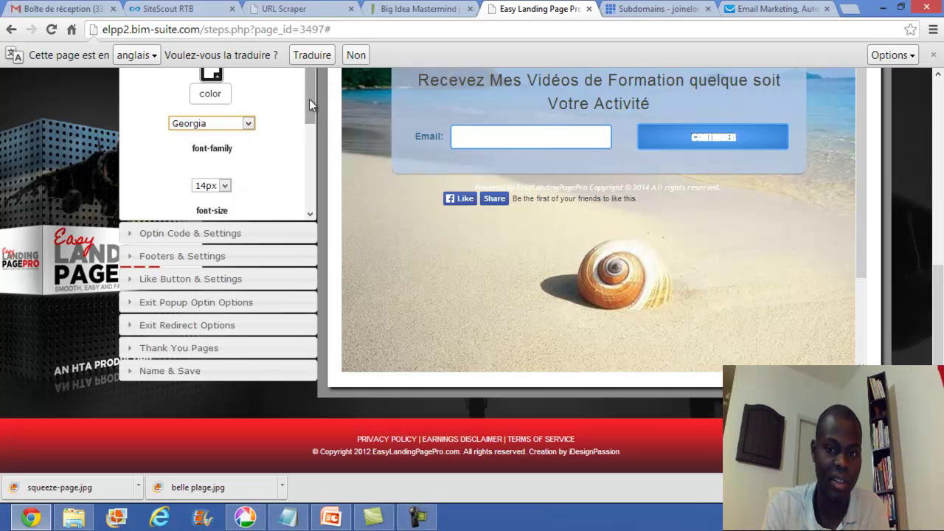
left_click(308, 131)
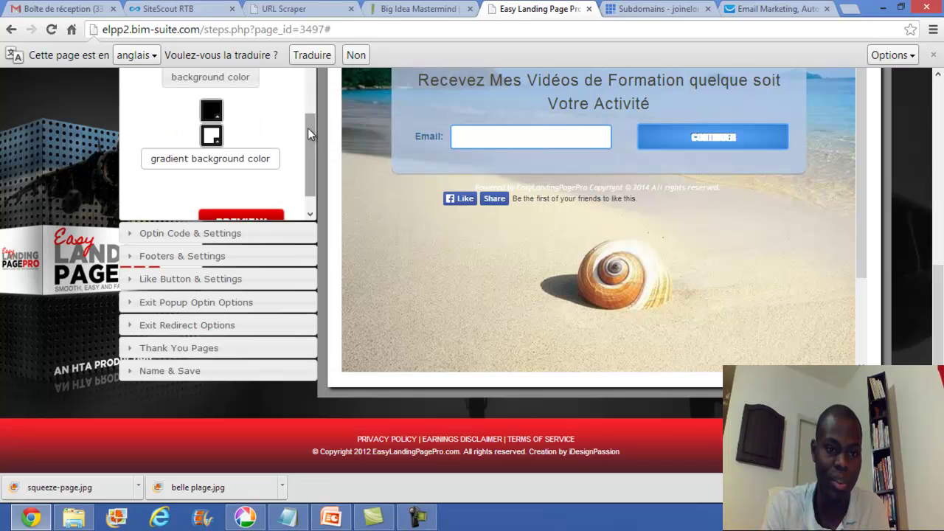
left_click(276, 218)
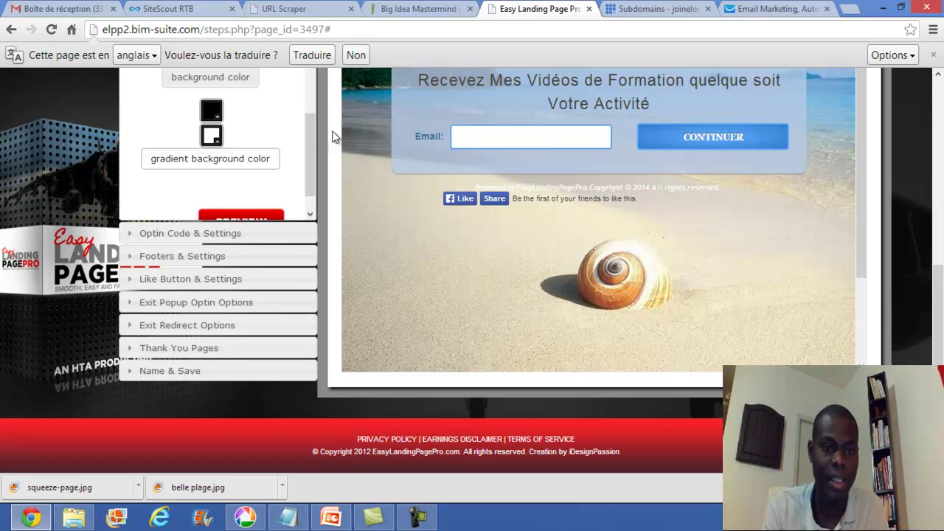
Examine the optin code settings and the footer's link options and page content fields.
left_click_drag(313, 169, 312, 189)
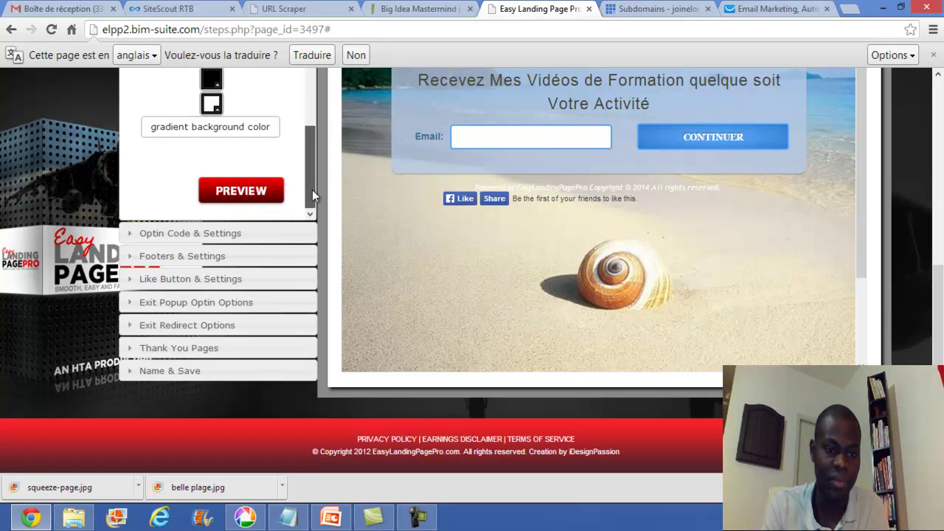
left_click(231, 235)
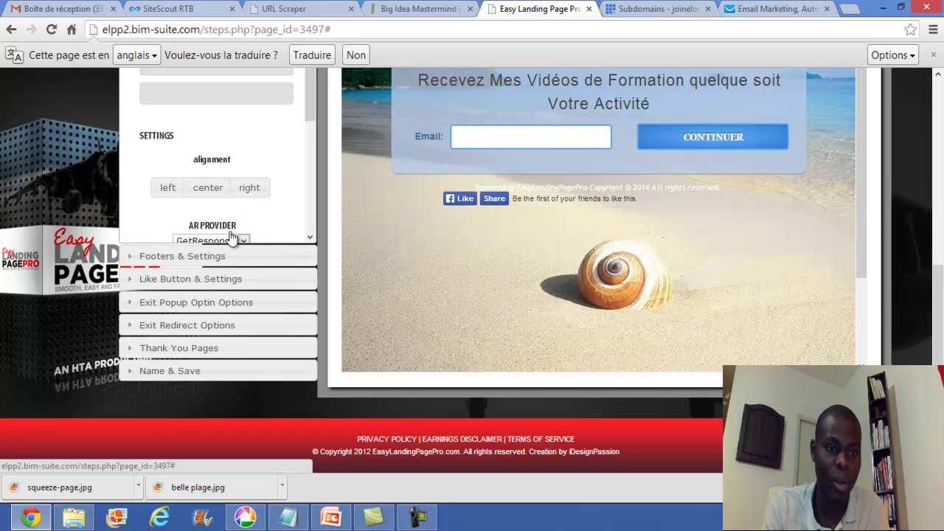
left_click_drag(311, 87, 311, 166)
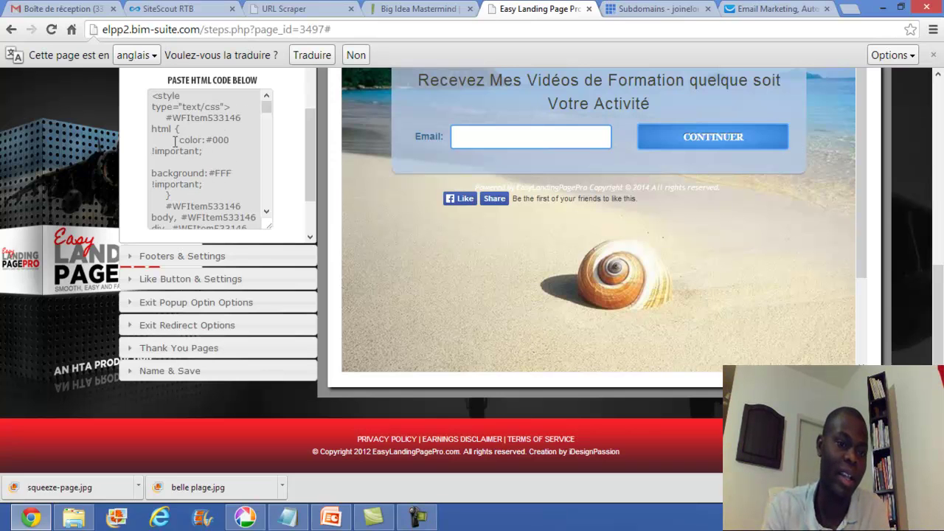
left_click_drag(315, 147, 317, 194)
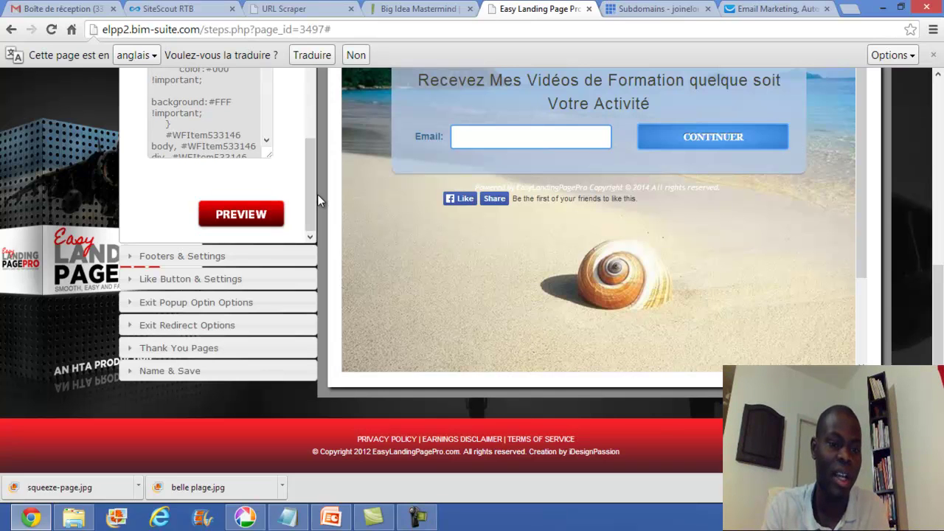
left_click(234, 263)
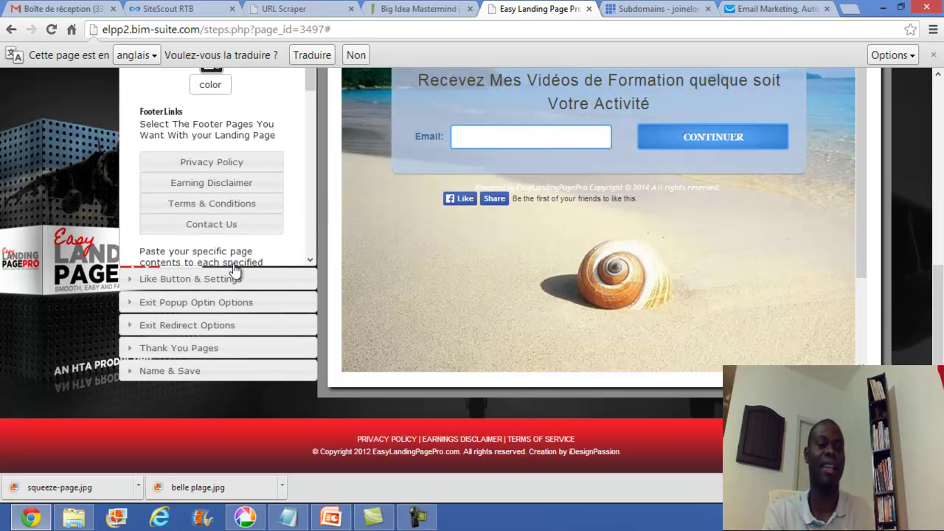
left_click_drag(310, 81, 305, 100)
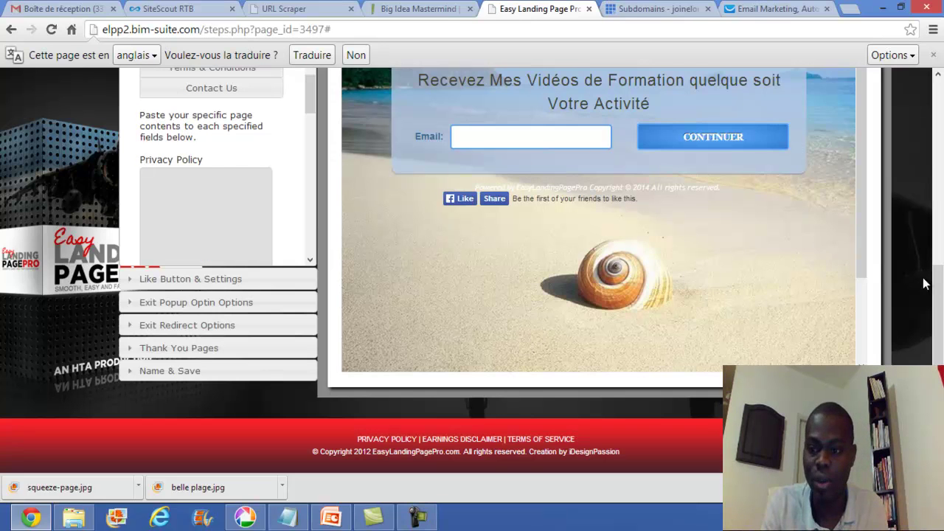
scroll(941, 225, "up", 1)
scroll(941, 225, "up", 5)
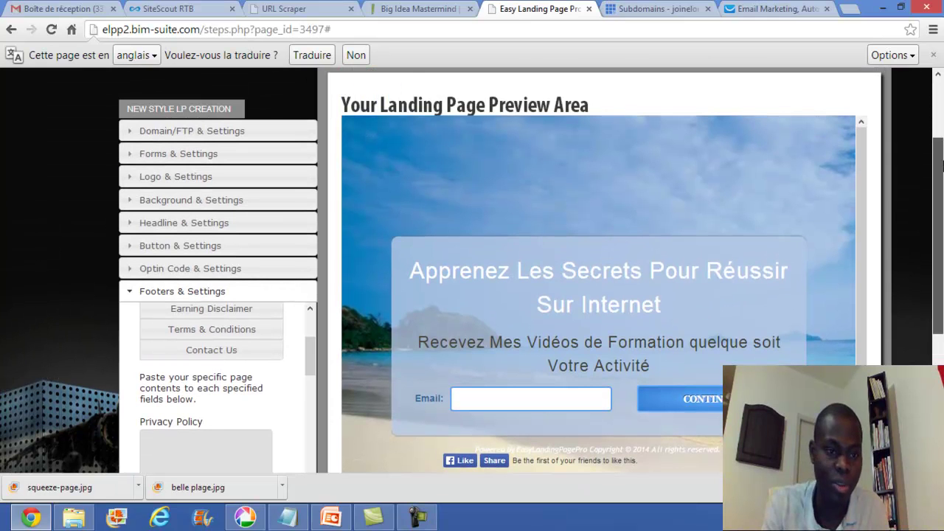
left_click_drag(942, 166, 943, 142)
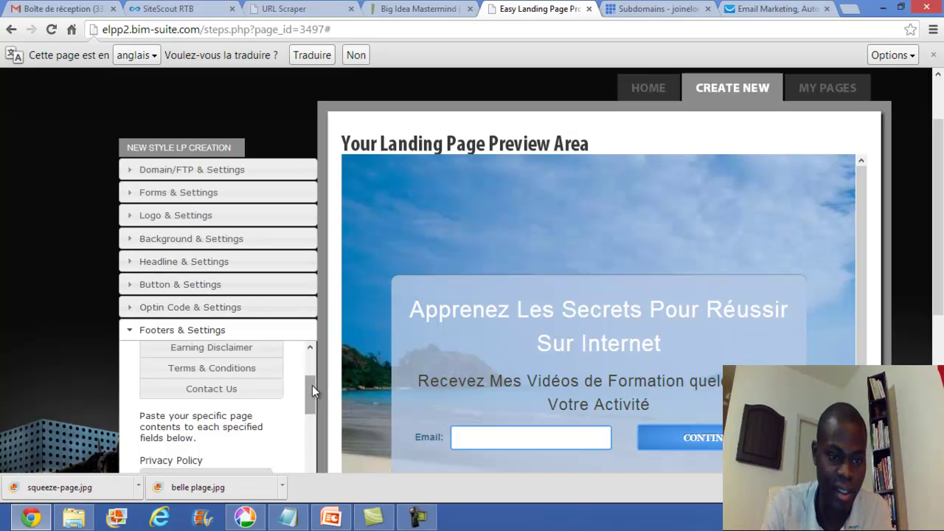
left_click_drag(311, 383, 309, 460)
left_click_drag(940, 169, 941, 251)
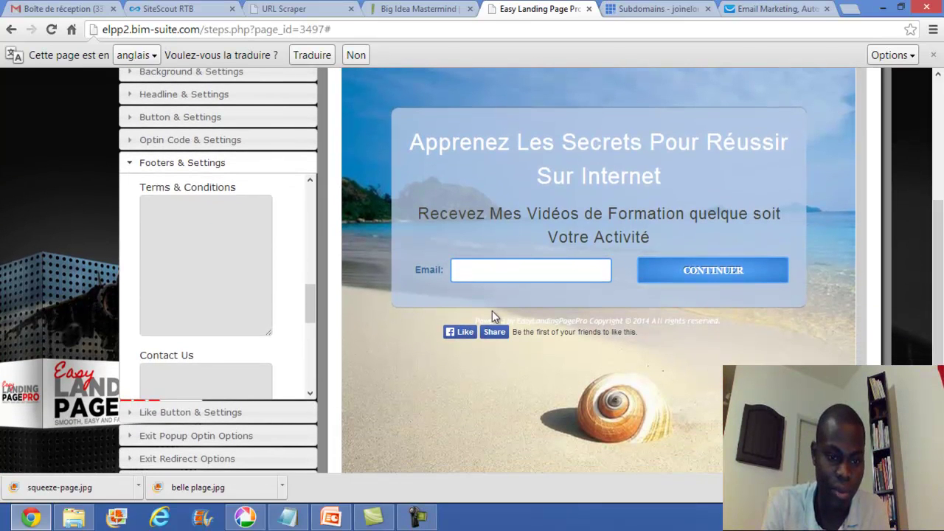
Find the footer's optional tracking and analytics code field, and copy the whole SiteScout tracking script from the Notepad window.
left_click_drag(312, 295, 312, 349)
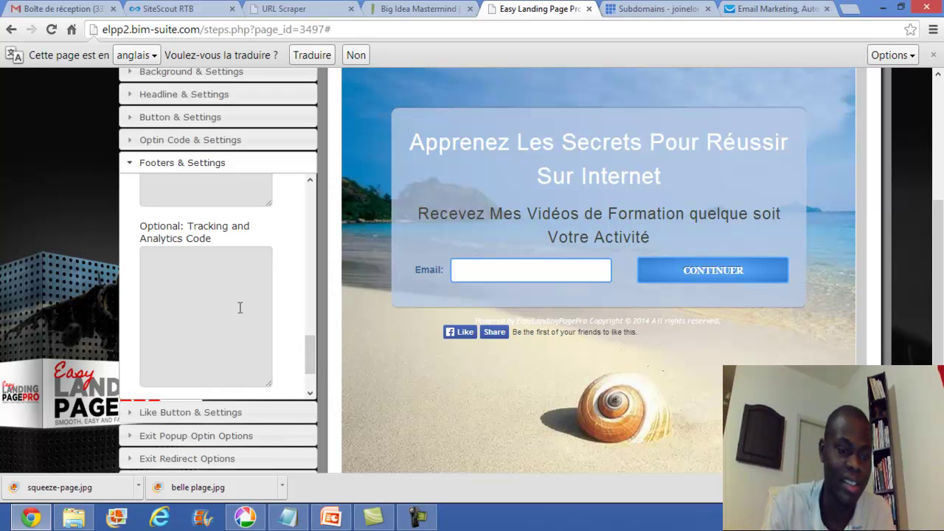
left_click(202, 262)
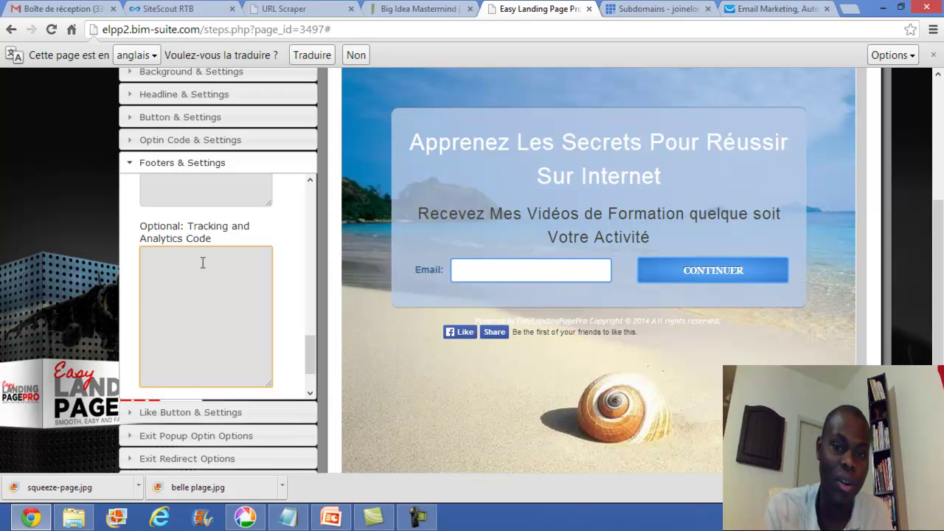
left_click(203, 262)
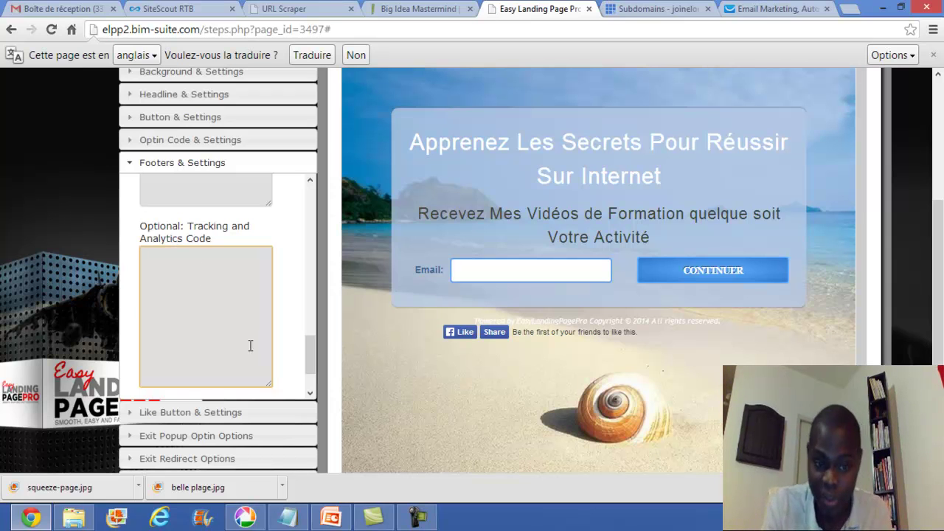
left_click(298, 522)
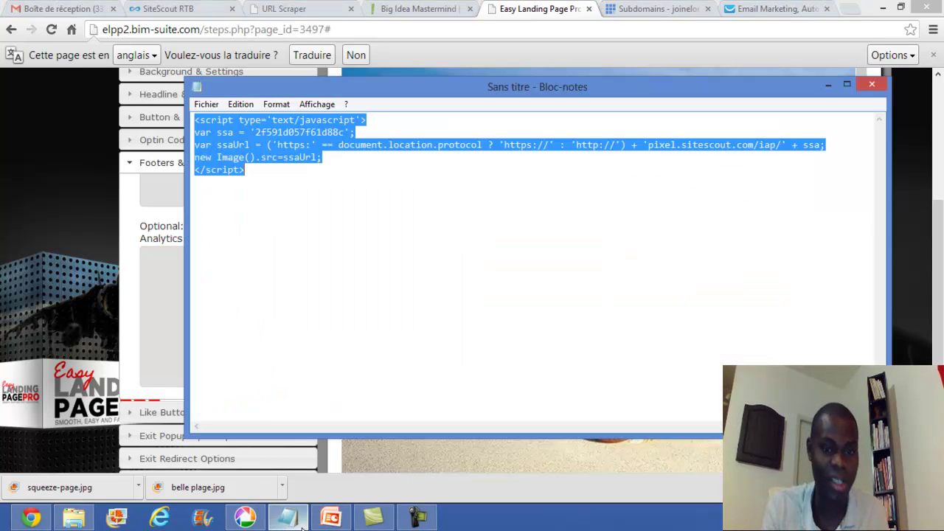
left_click(324, 187)
left_click_drag(292, 195, 170, 101)
key("ctrl+c")
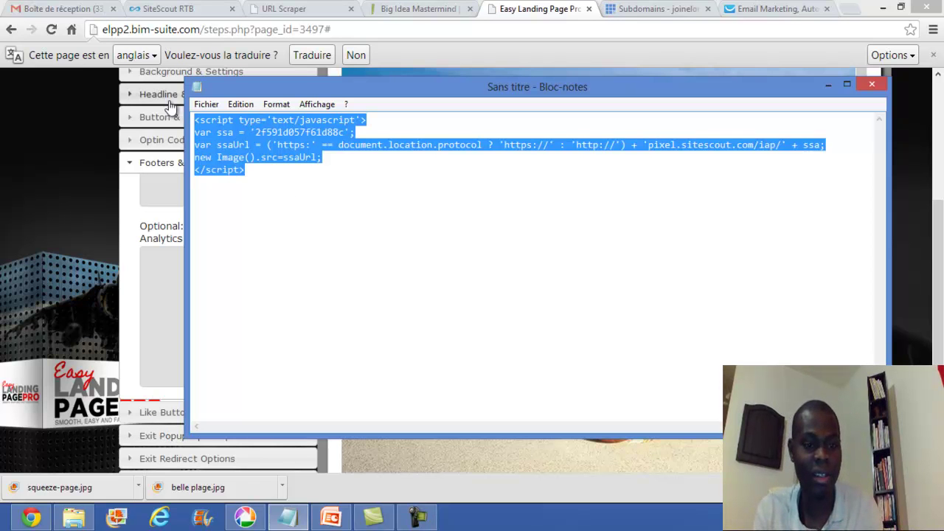
Paste the SiteScout tracking script into the footer's optional tracking and analytics code field and preview the landing page.
left_click(170, 284)
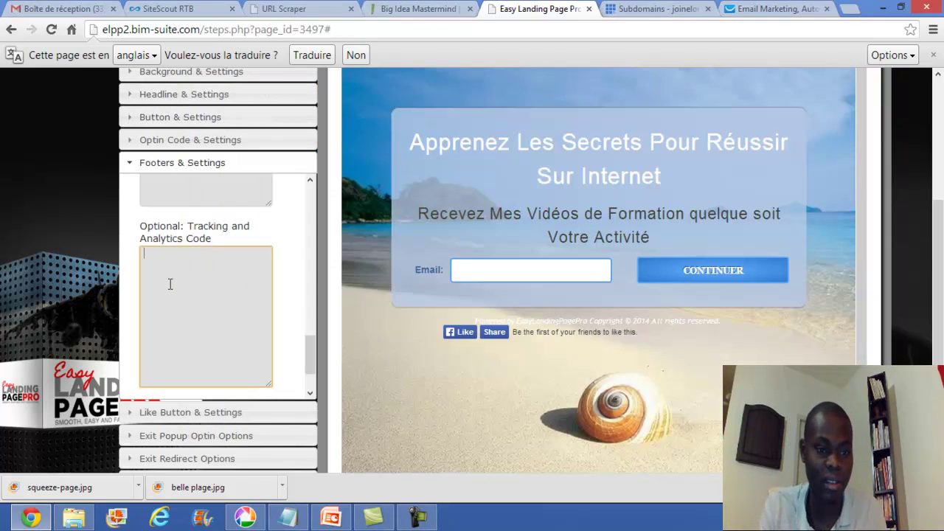
key("ctrl+v")
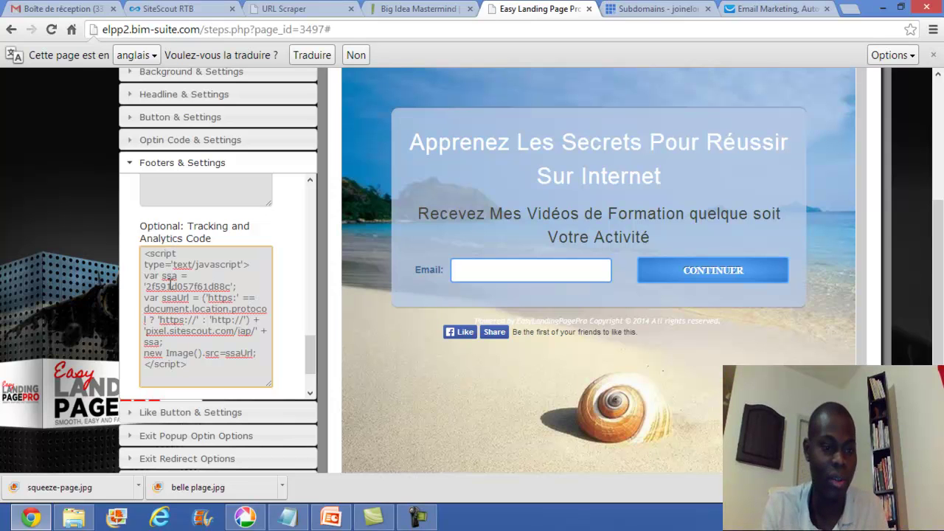
left_click(308, 359)
left_click_drag(308, 360, 308, 380)
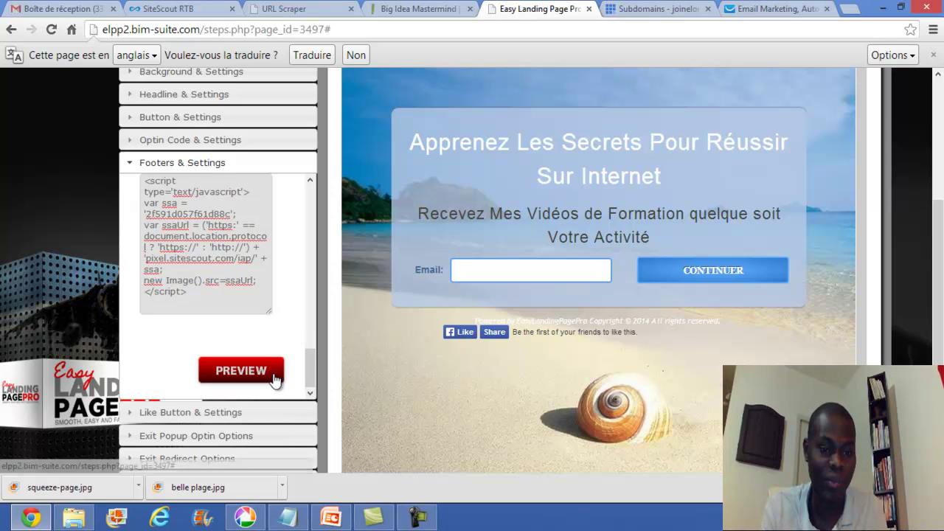
left_click(273, 381)
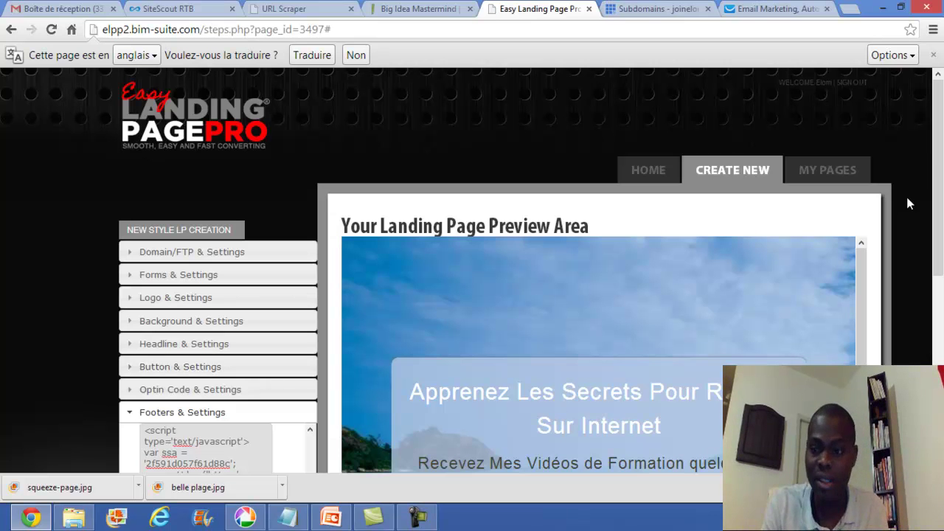
Save the landing page under its name "Reussir sur internet" and open the list of live landing pages.
scroll(289, 383, "down", 5)
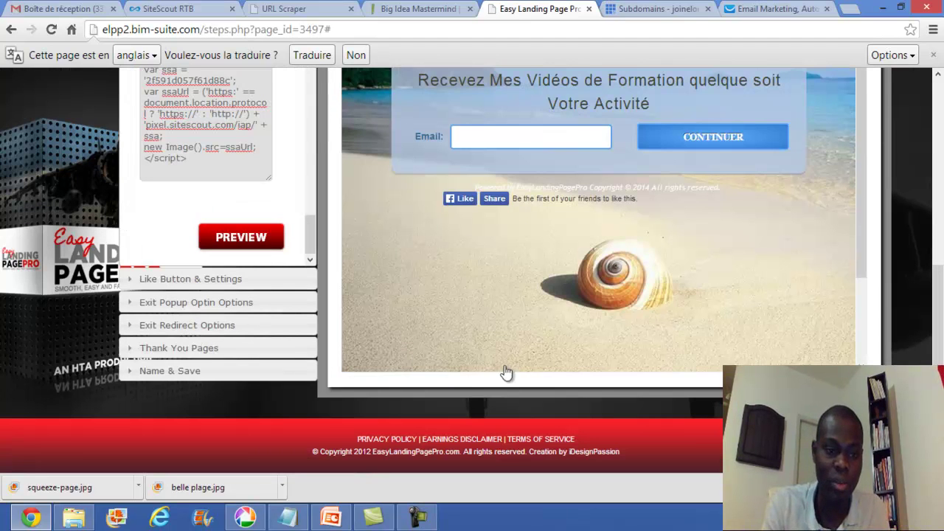
left_click(250, 370)
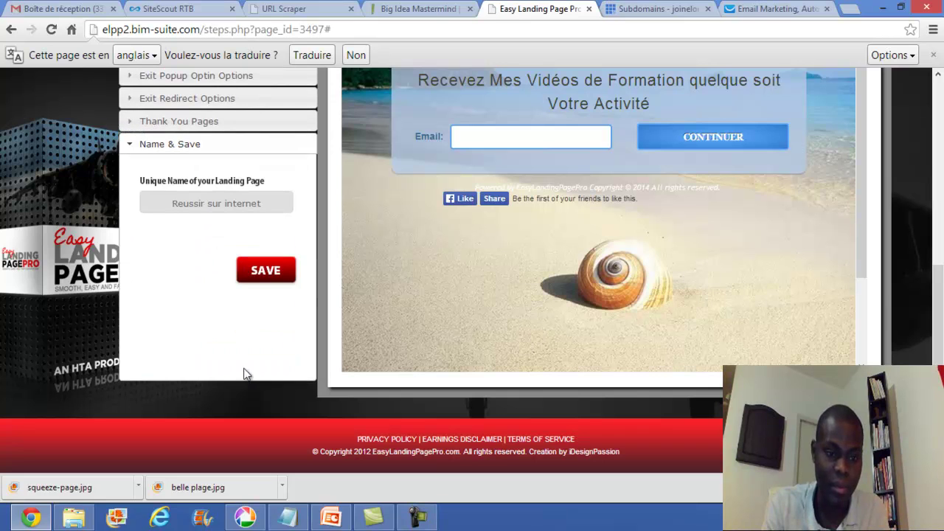
left_click(264, 279)
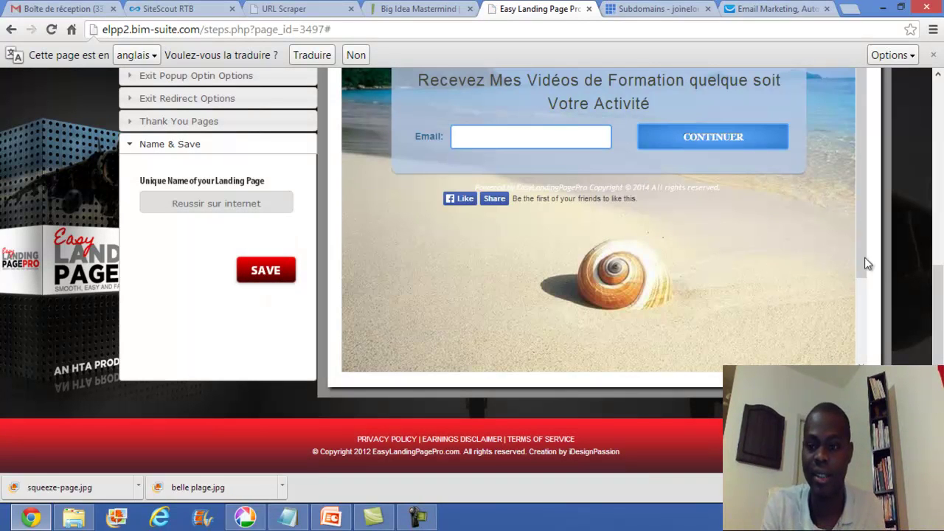
left_click_drag(942, 313, 914, 141)
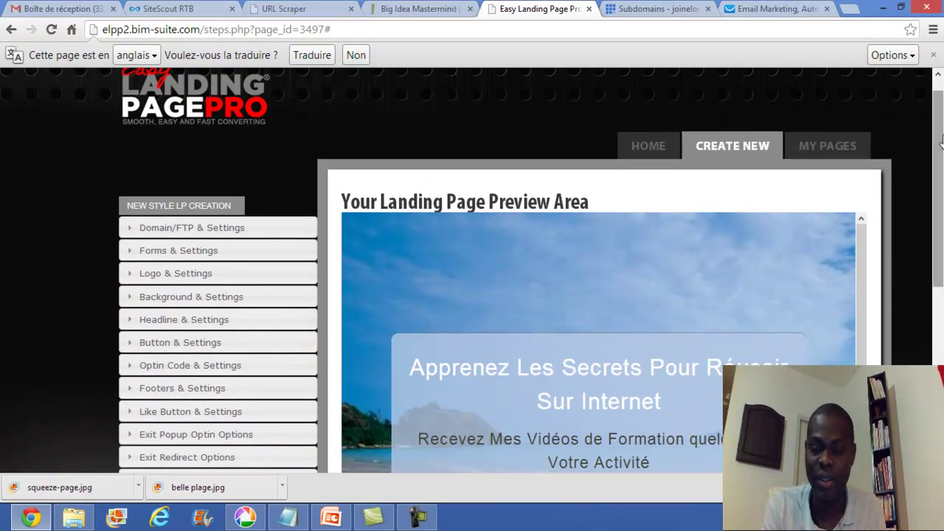
left_click(827, 148)
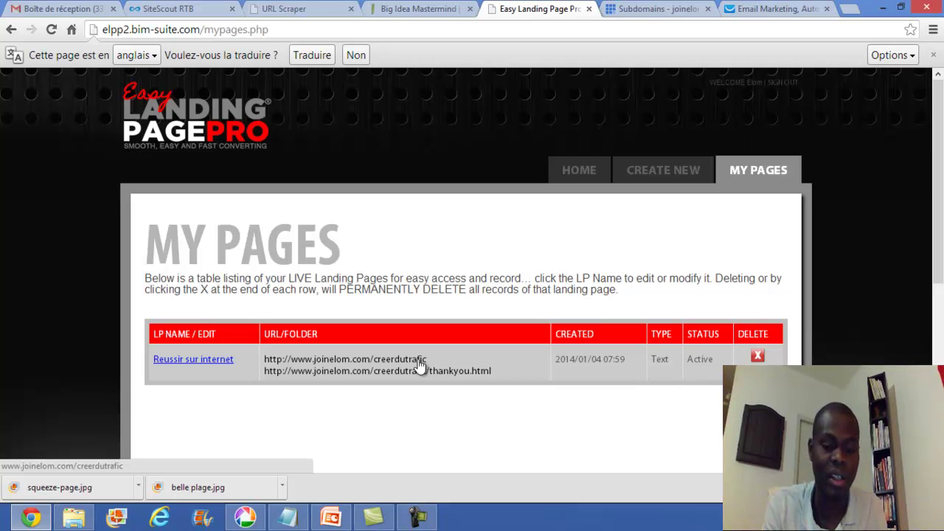
left_click(410, 360)
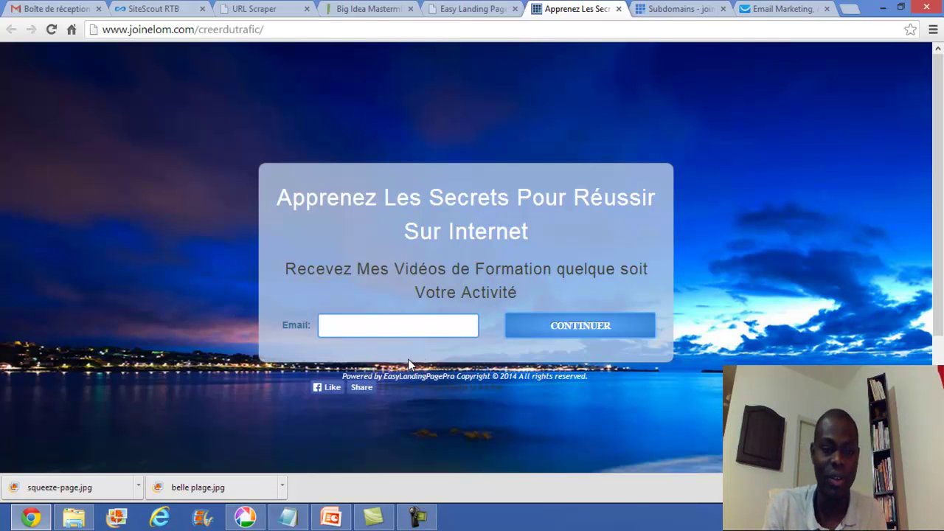
mouse_move(941, 233)
left_mouse_down()
mouse_move(942, 358)
mouse_move(941, 233)
left_mouse_up()
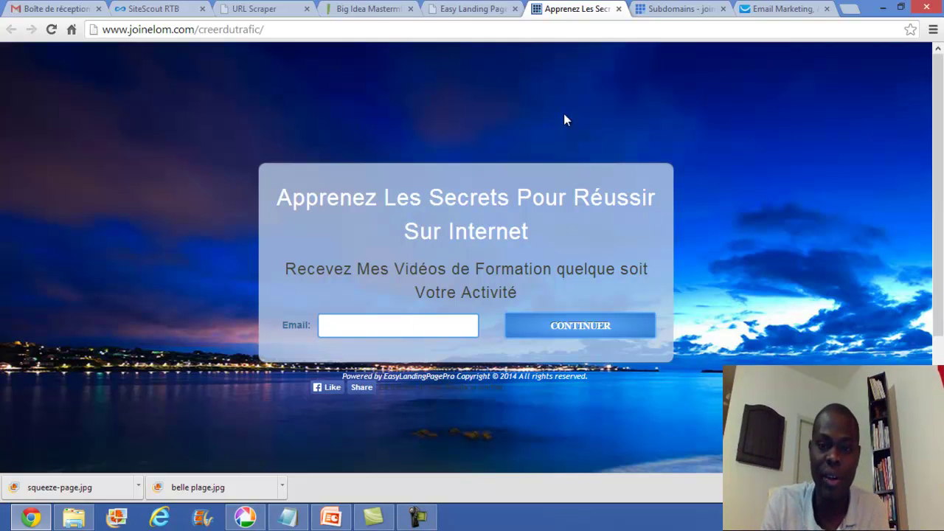
left_click(619, 10)
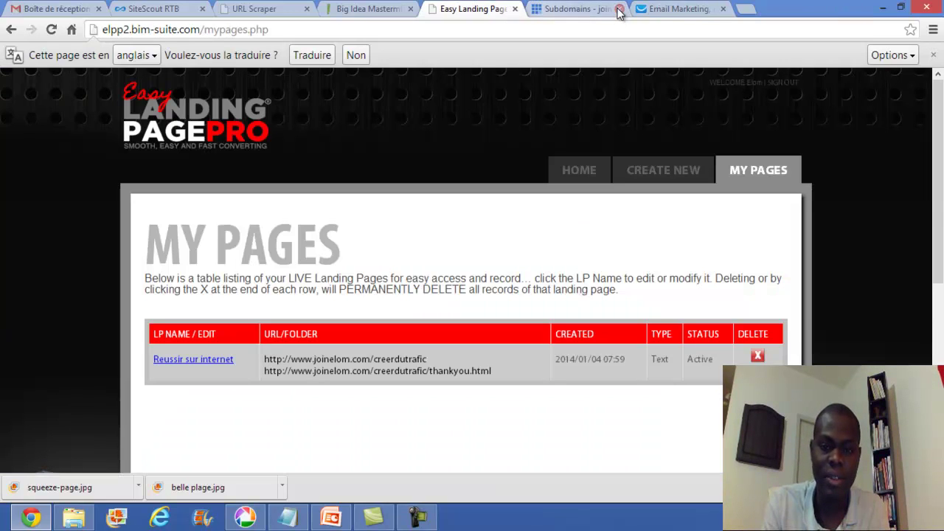
Visit the Easy Landing Page Pro home page and return to the list of live landing pages.
left_click(578, 172)
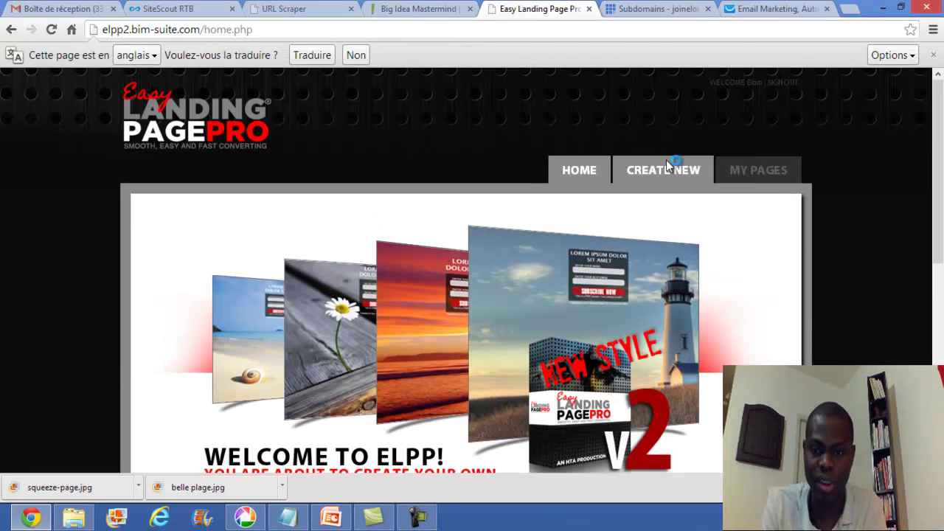
left_click(744, 170)
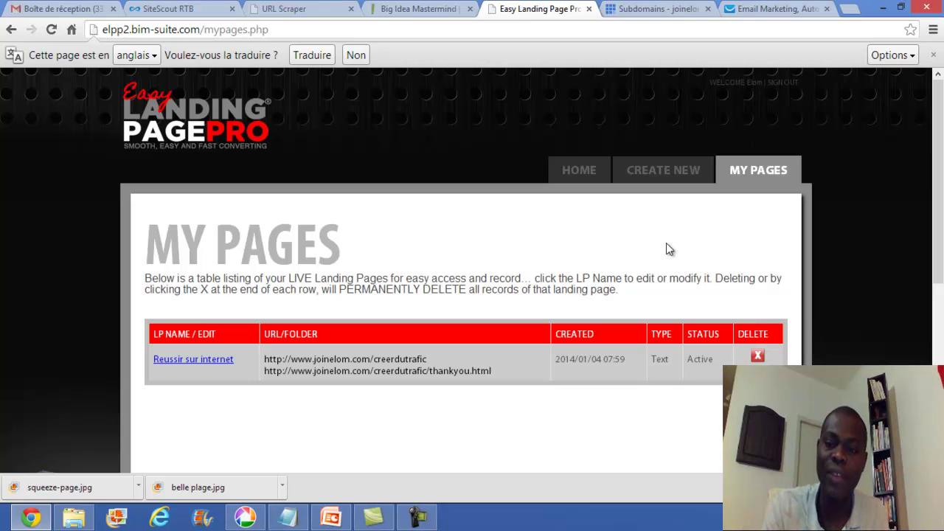
left_click(418, 521)
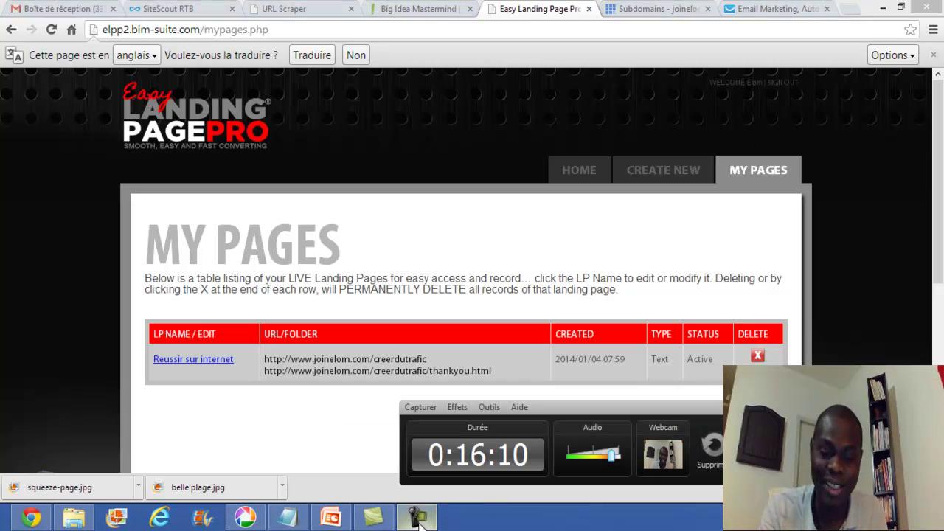